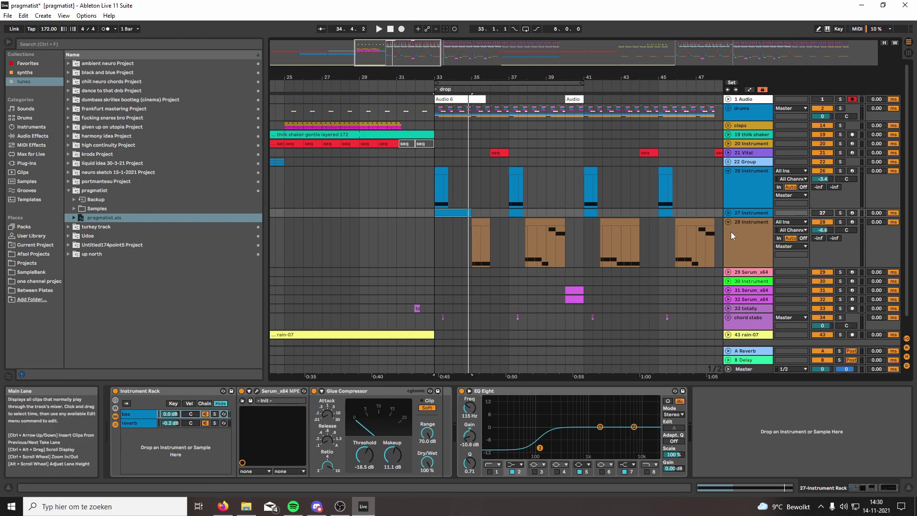
- Activate the blue 27 Instrument track and unfold it to show its clips around the drop
left_click_drag(815, 204, 837, 187)
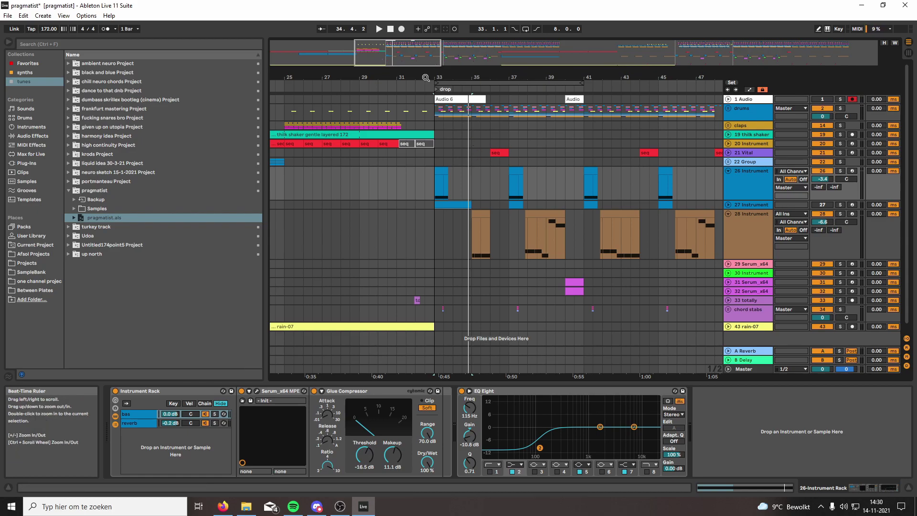
left_click_drag(425, 77, 375, 213)
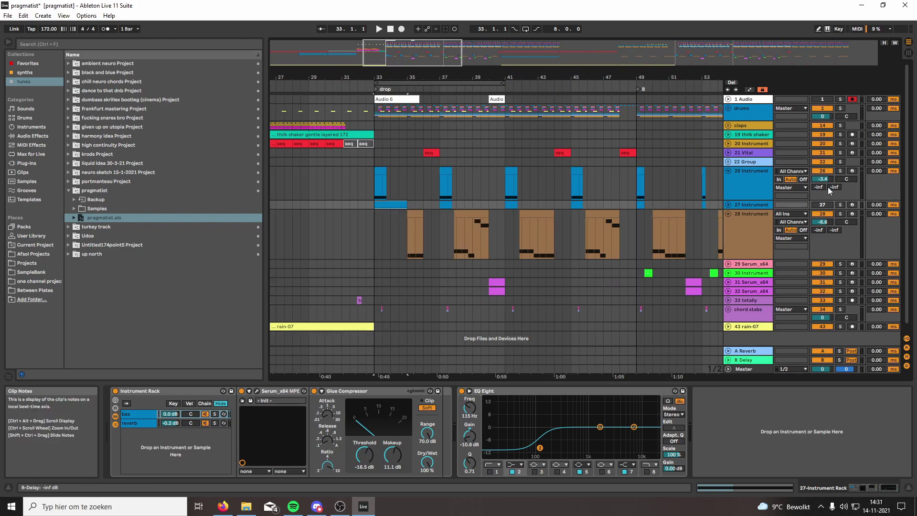
left_click(747, 187)
left_click(822, 204)
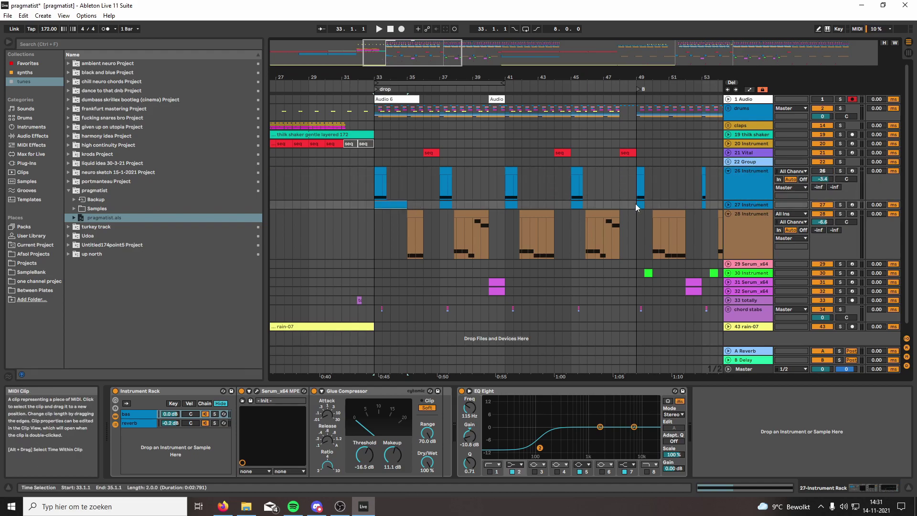
left_click(727, 204)
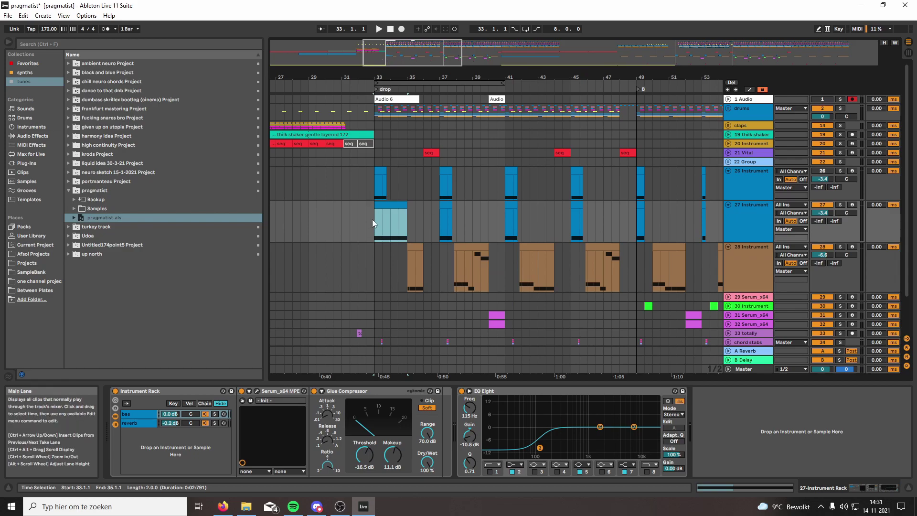
- Play the 27 Instrument clip spanning bars 33 to 35 in the context of the drop
key("Down")
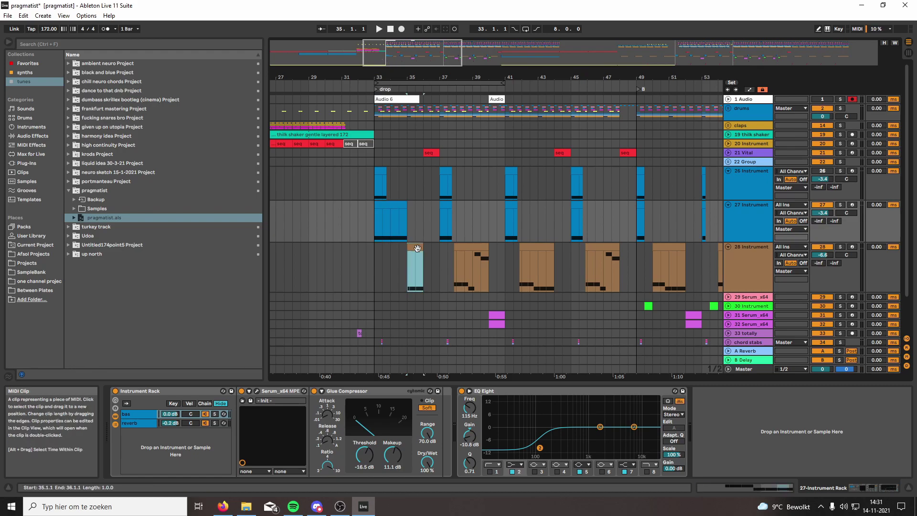
left_click(382, 208)
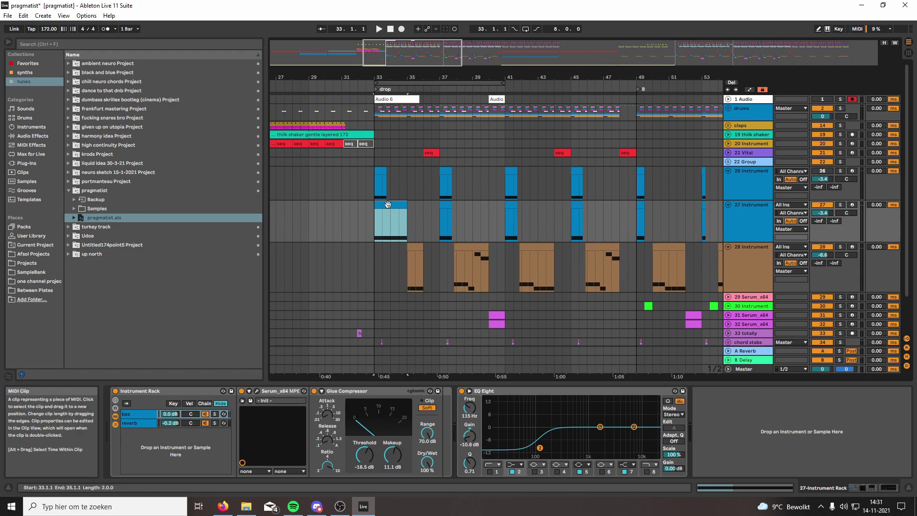
key("space")
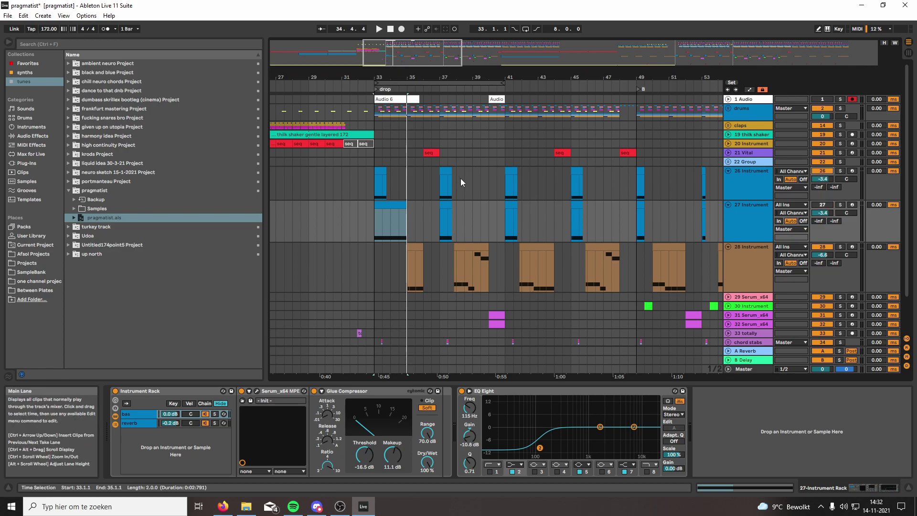
- Solo the 26 Instrument track and play its short clip at bar 33
left_click(375, 178)
key("s")
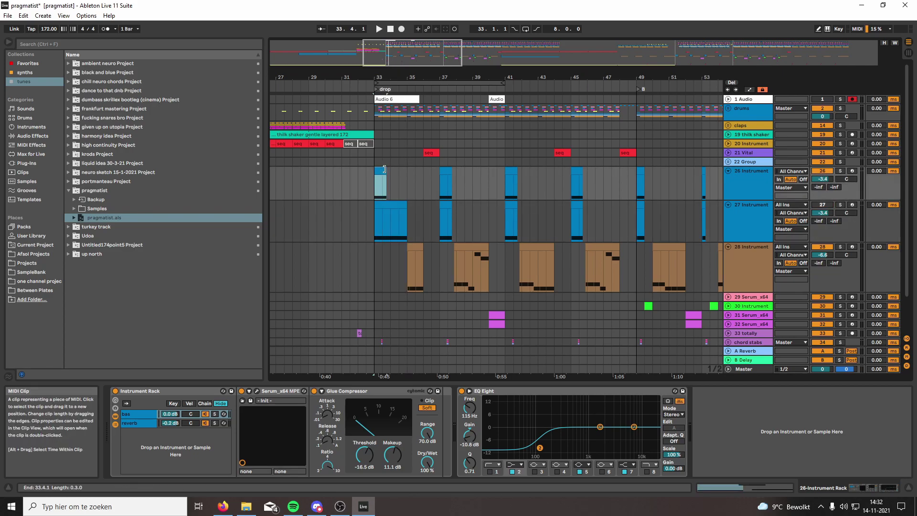
key("space")
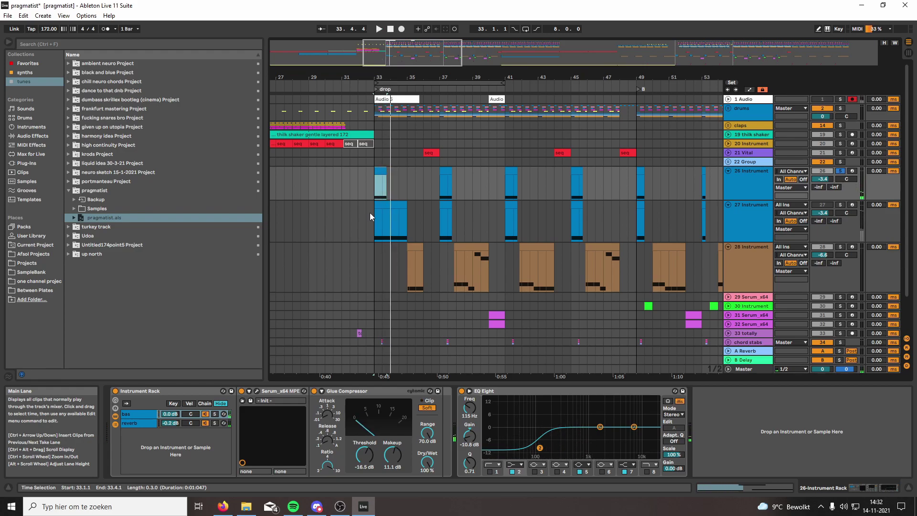
- Delete the blue 27 Instrument track and play the drop from bar 33 with the remaining tracks
left_click(754, 213)
key("Delete")
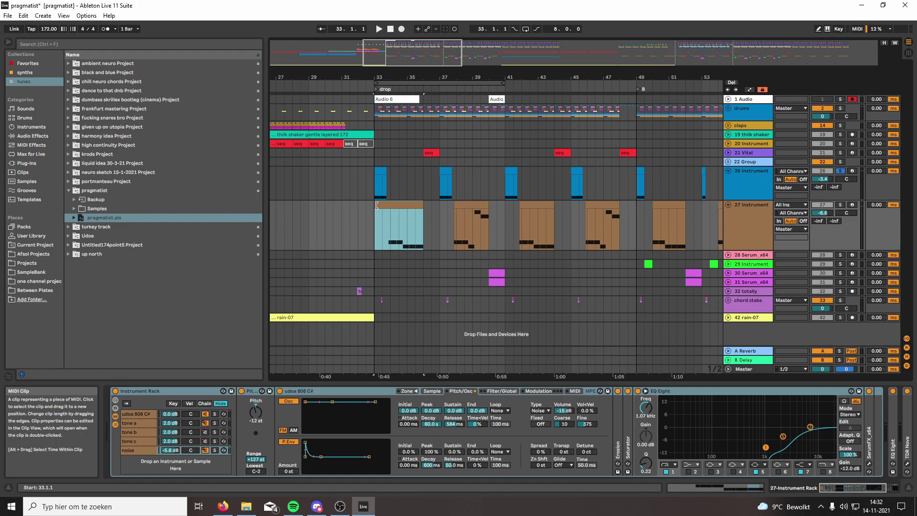
left_click(371, 177)
key("space")
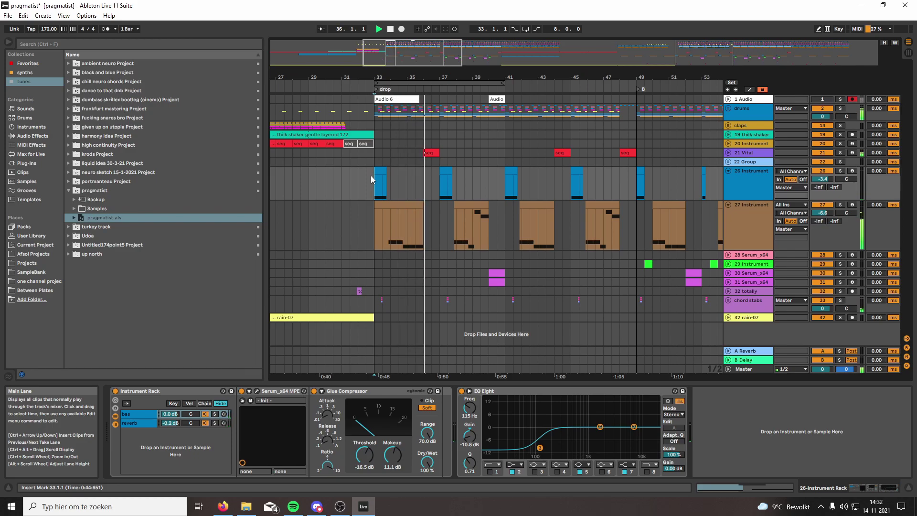
key("space")
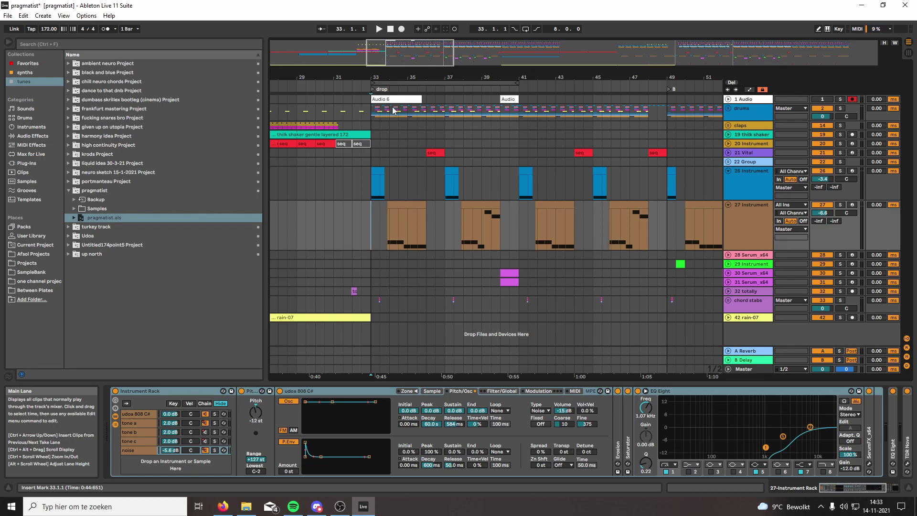
- Unfold and solo the 20 Instrument track, and play its intro seq clip from bar 1
left_click_drag(419, 58, 418, 36)
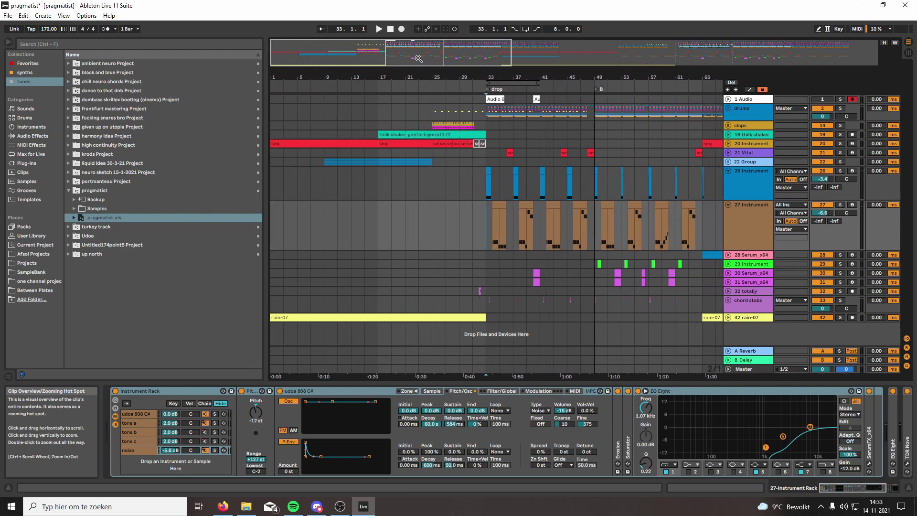
left_click(322, 145)
key("minus")
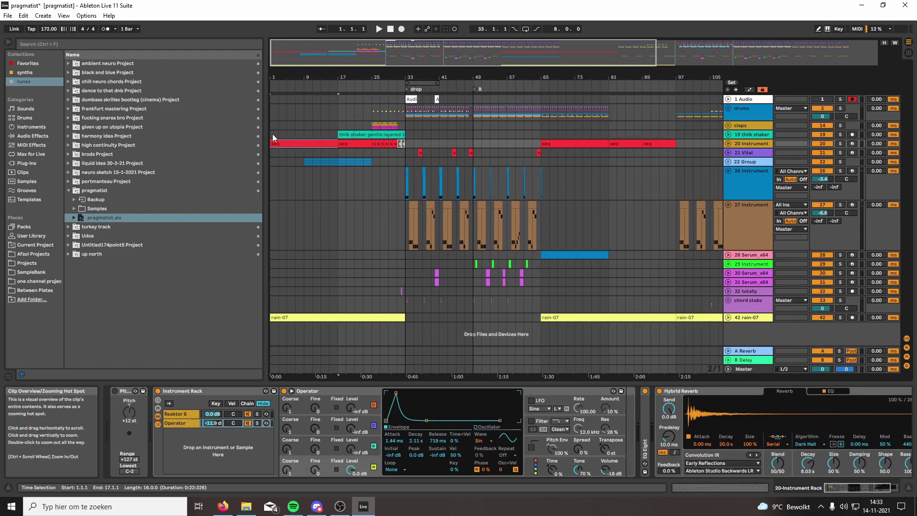
left_click(726, 144)
key("space")
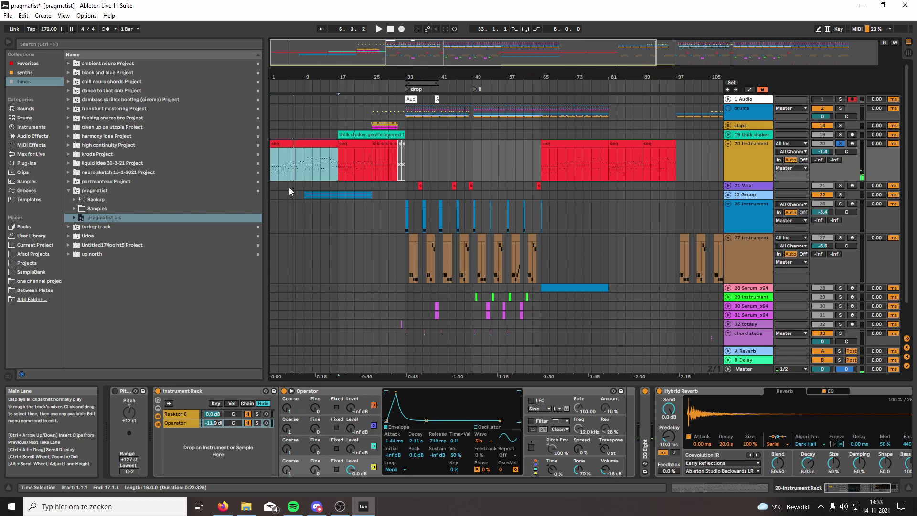
- Highlight the empty range from bar 33 to bar 49 on the 20 Instrument track
left_click_drag(407, 156, 472, 159)
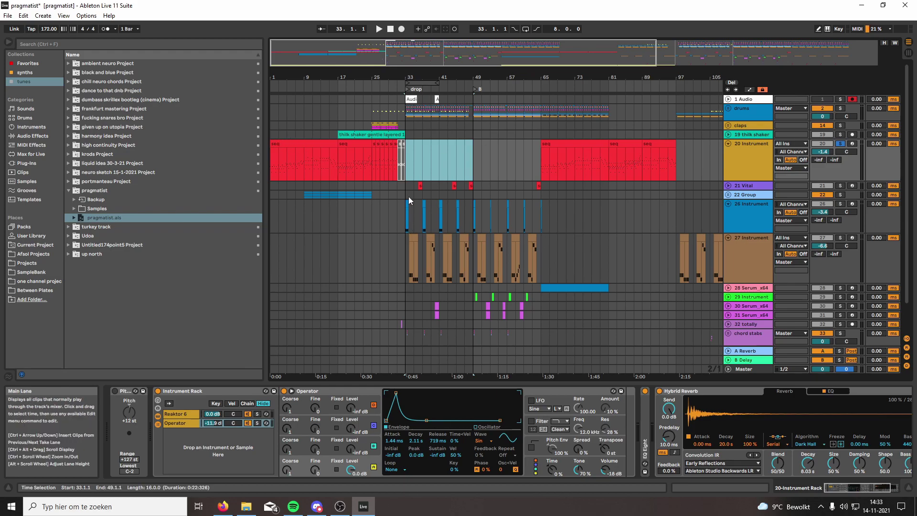
left_click_drag(429, 53, 429, 78)
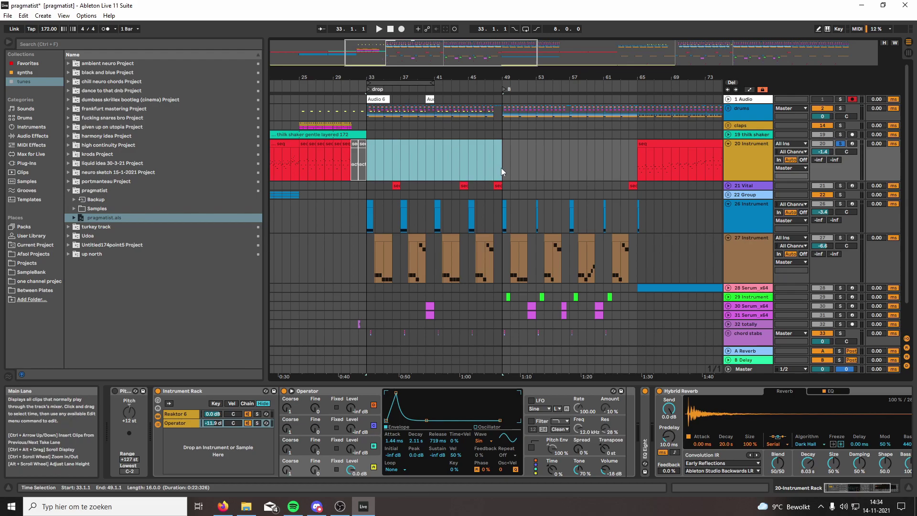
scroll(478, 172, "down", 2)
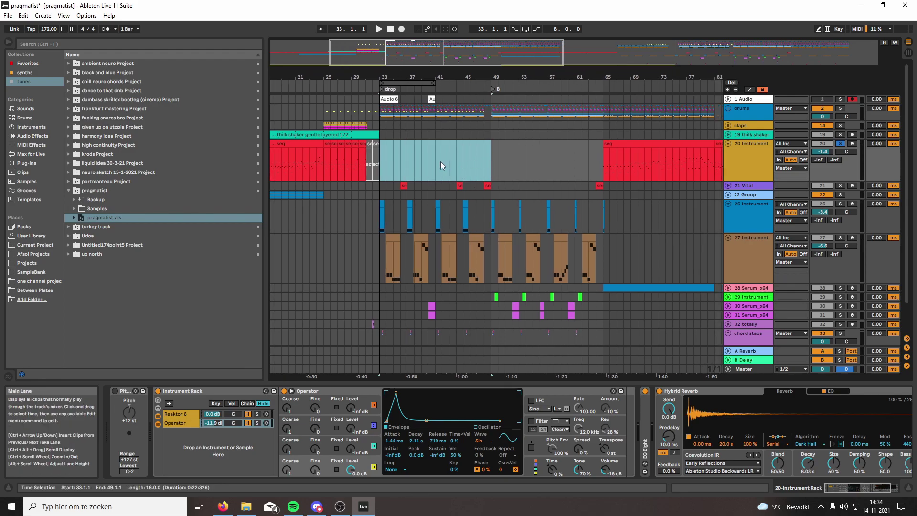
left_click_drag(385, 162, 466, 163)
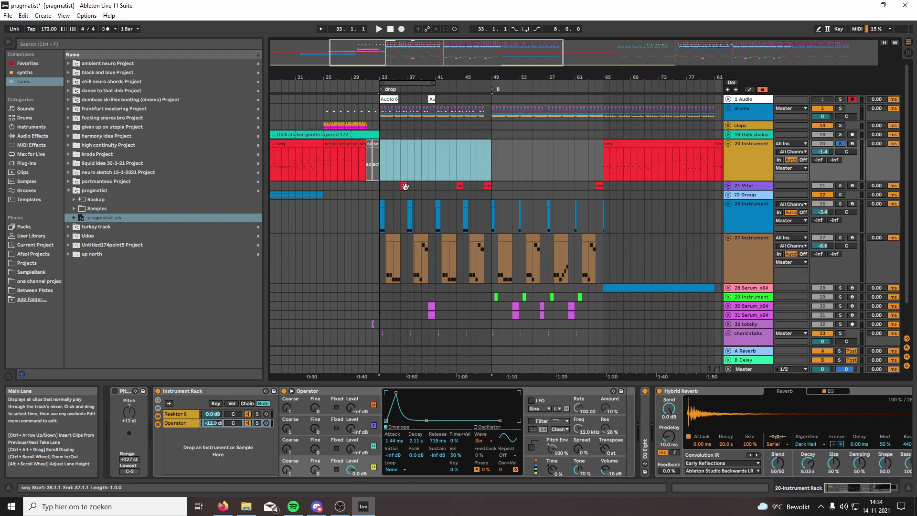
- Select the seq clip at bar 36 on the 21 Vital track and unfold the track
left_click(404, 185)
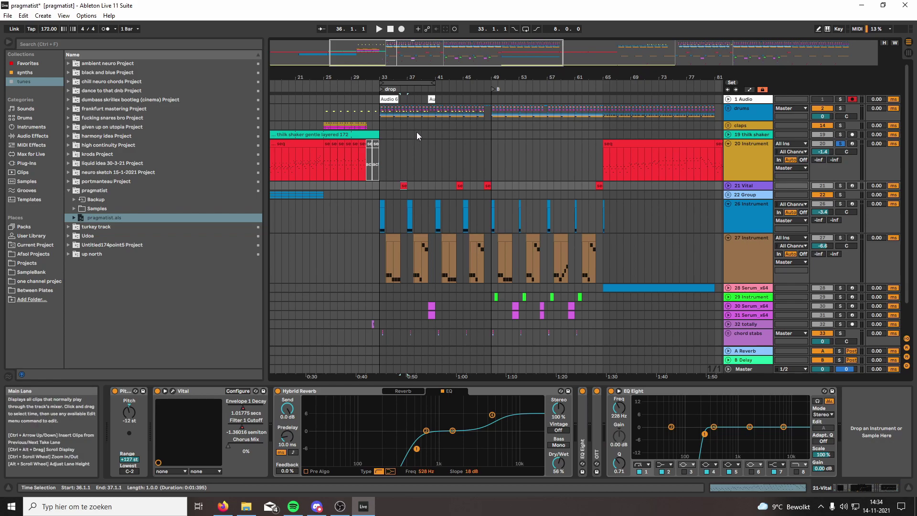
left_click_drag(394, 44, 394, 49)
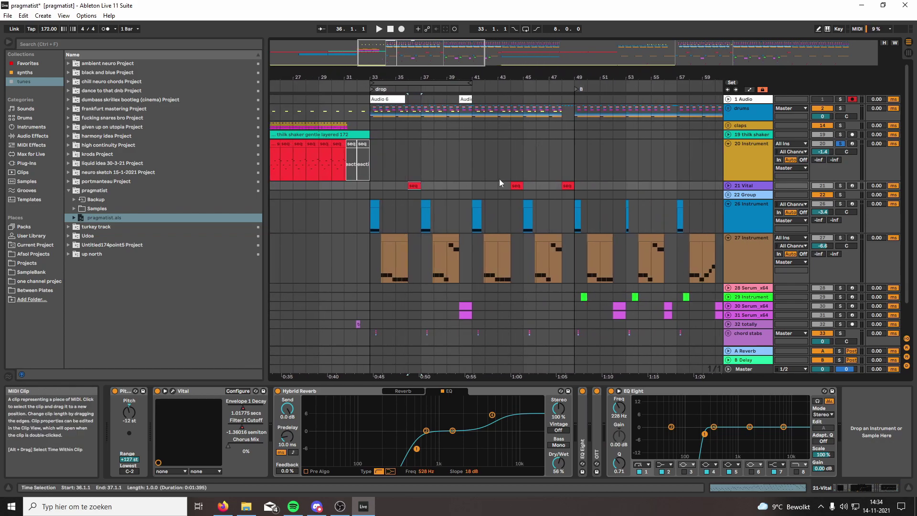
left_click(727, 186)
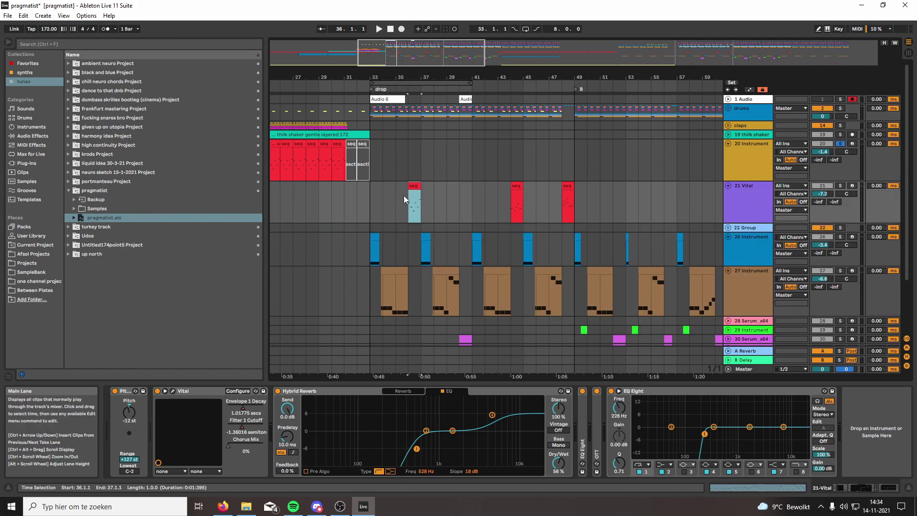
key("minus")
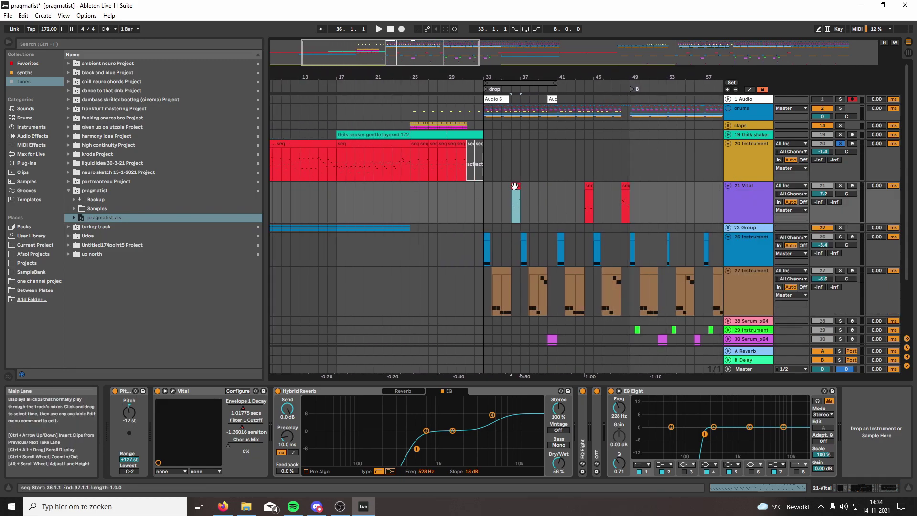
- Solo the 21 Vital track and play its seq clip from bar 36
left_click_drag(482, 199, 518, 193)
left_click(516, 194)
key("space")
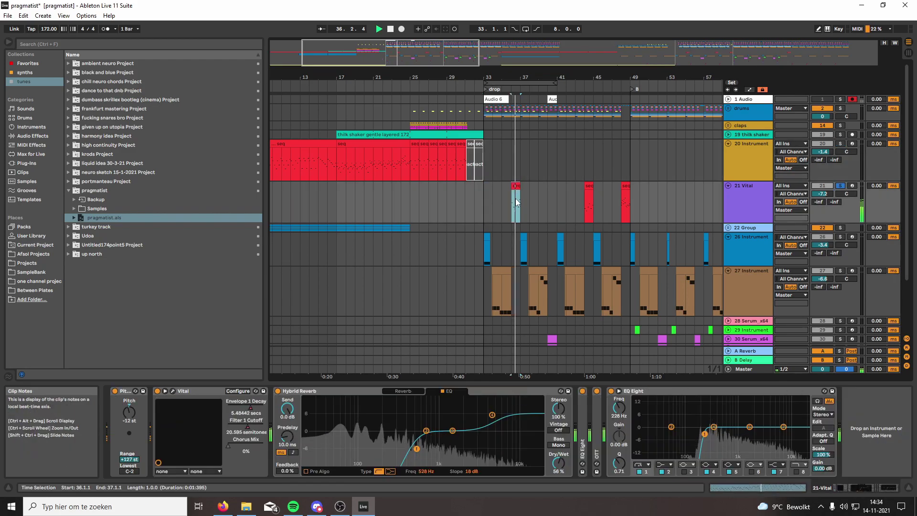
key("space")
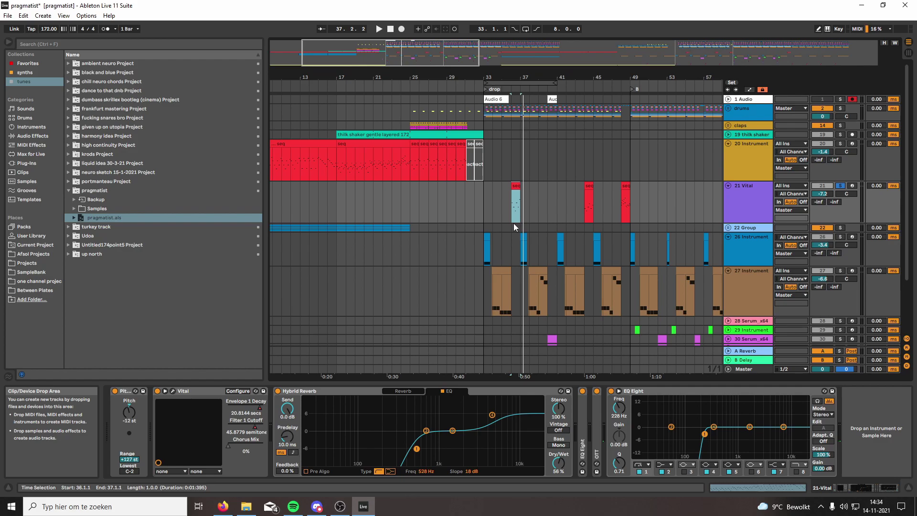
left_click(514, 222)
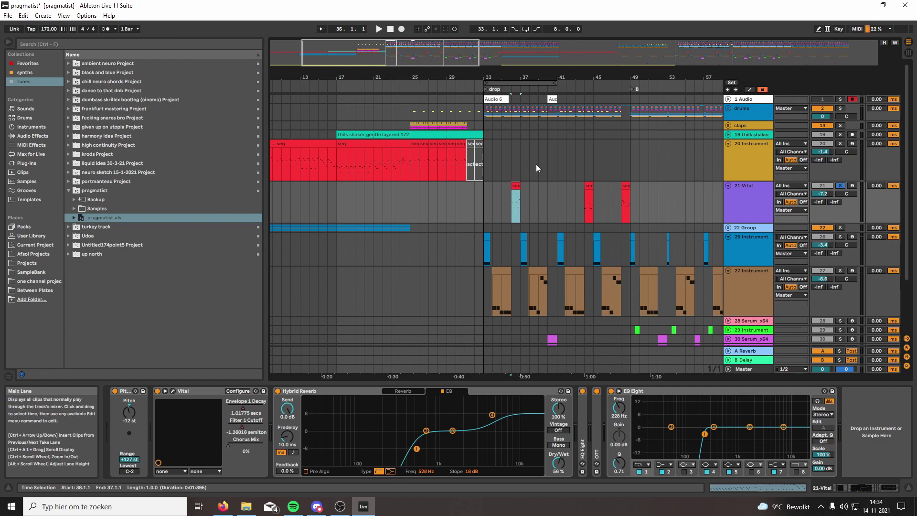
- Solo the chord stabs group and play it from bar 33
scroll(543, 242, "down", 2)
left_click(484, 331)
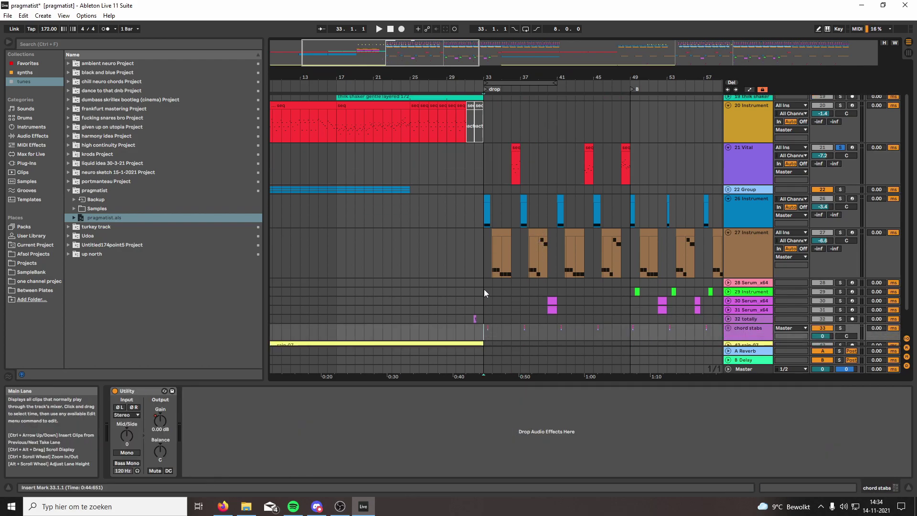
key("s")
key("space")
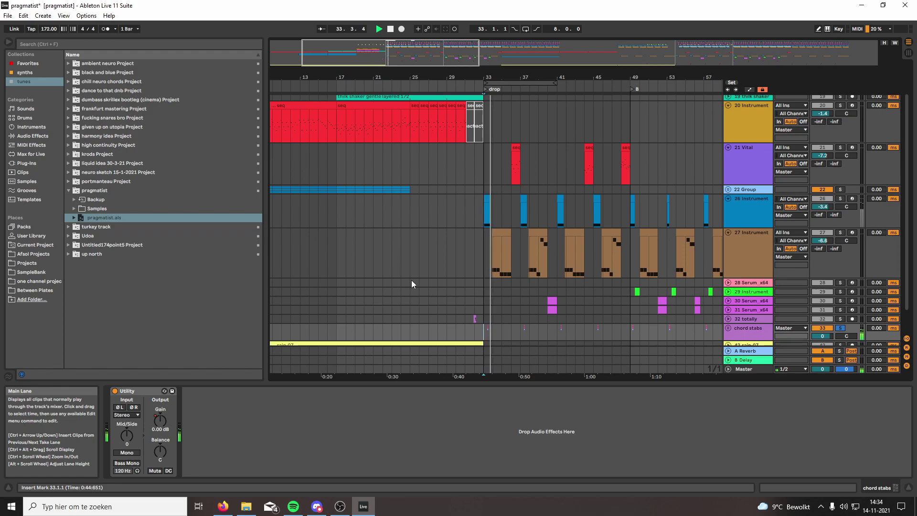
- Turn off the chord stabs solo and play the full drop from bar 33
scroll(507, 251, "up", 2)
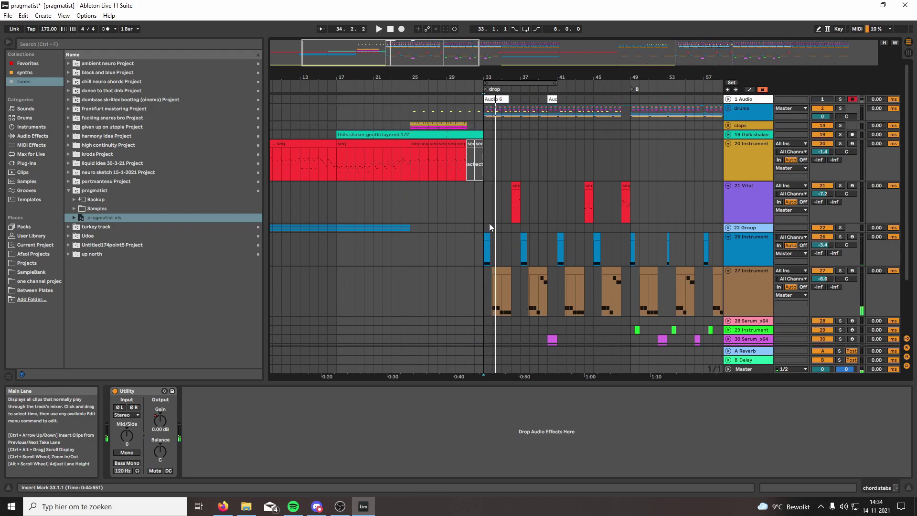
key("space")
left_click(481, 217)
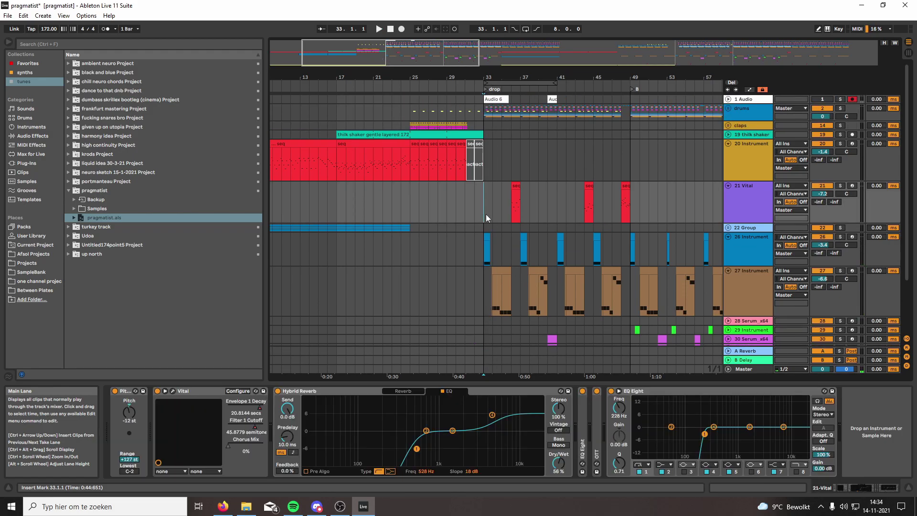
key("space")
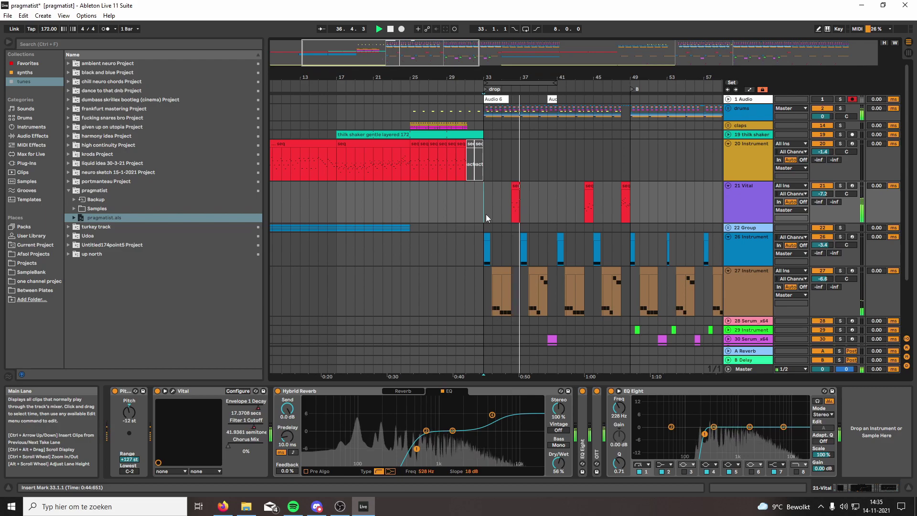
- Deactivate the 21 Vital and chord stabs tracks, and play the drop from bar 33 without them
scroll(525, 296, "down", 3)
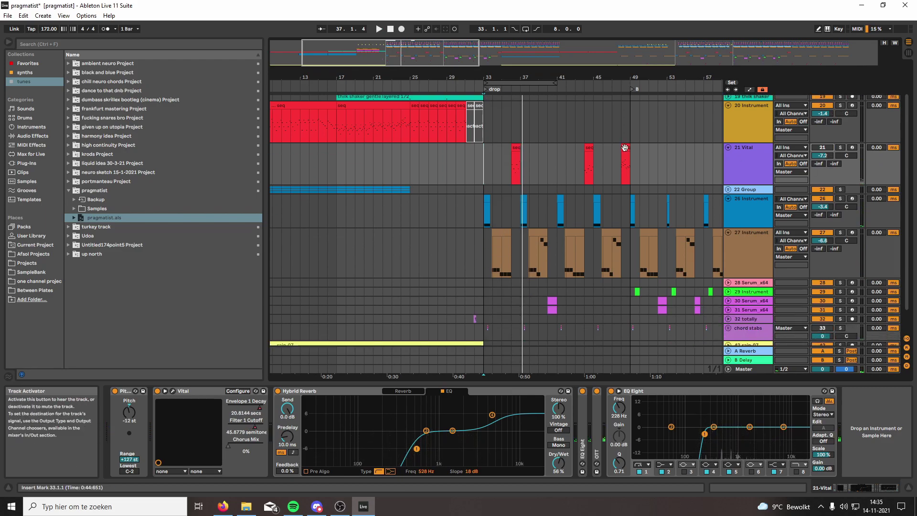
left_click(483, 164)
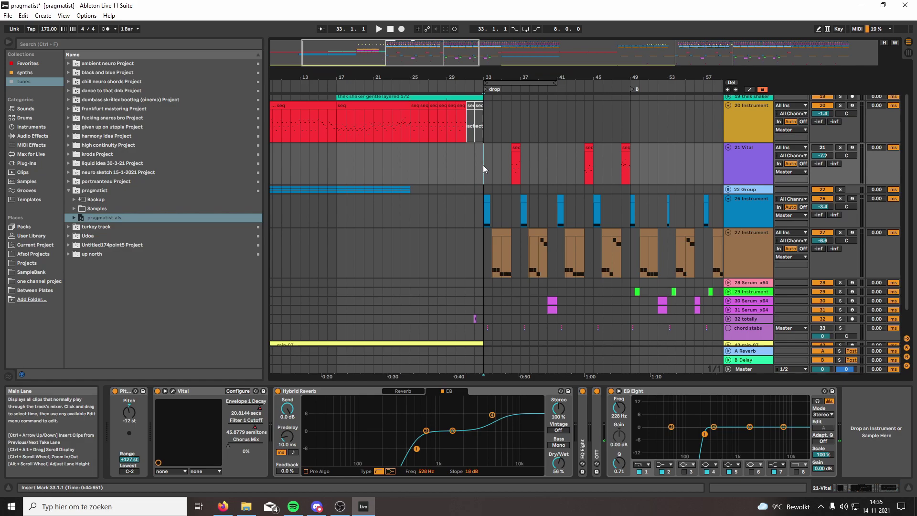
key("space")
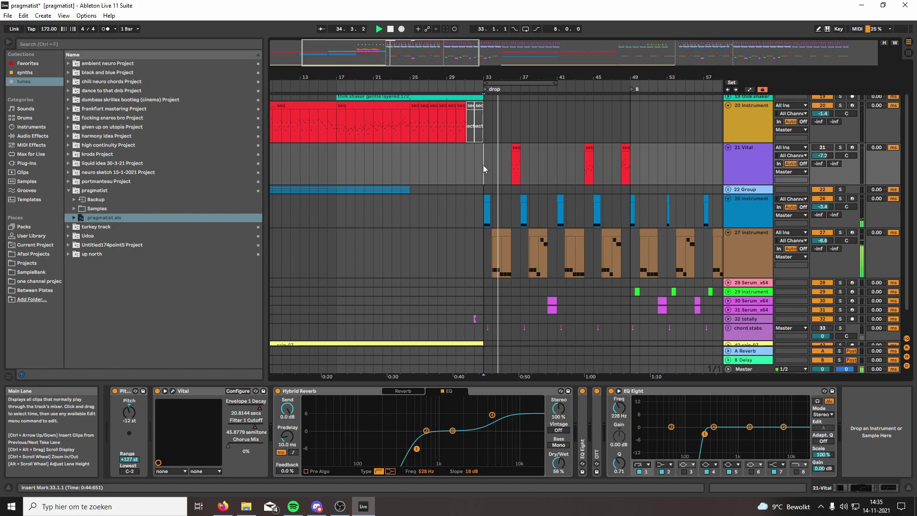
key("space")
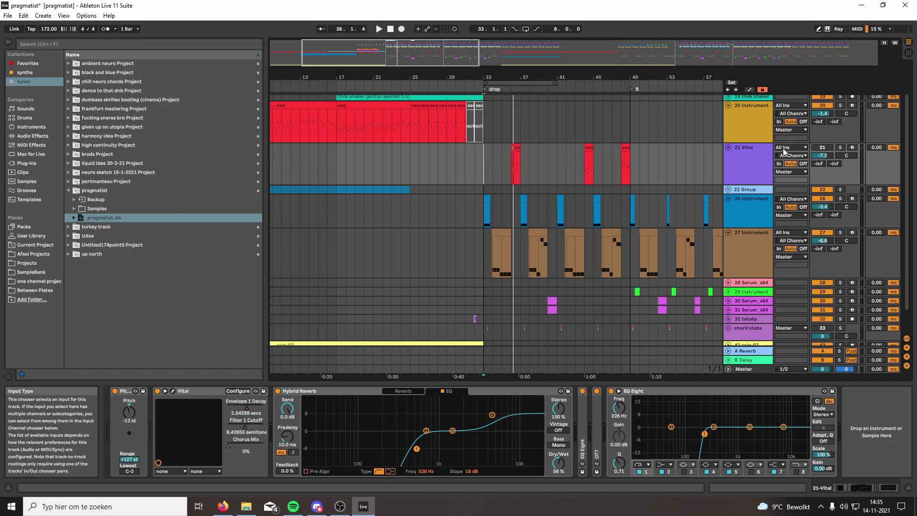
- Examine the seq clip at bar 36 on the 21 Vital track alongside the surrounding drop clips
left_click(516, 165)
key("plus")
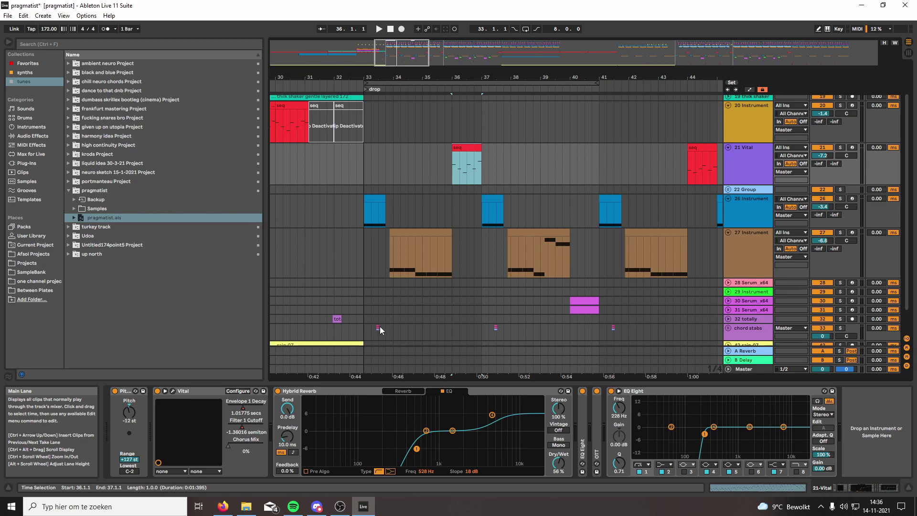
left_click(459, 164)
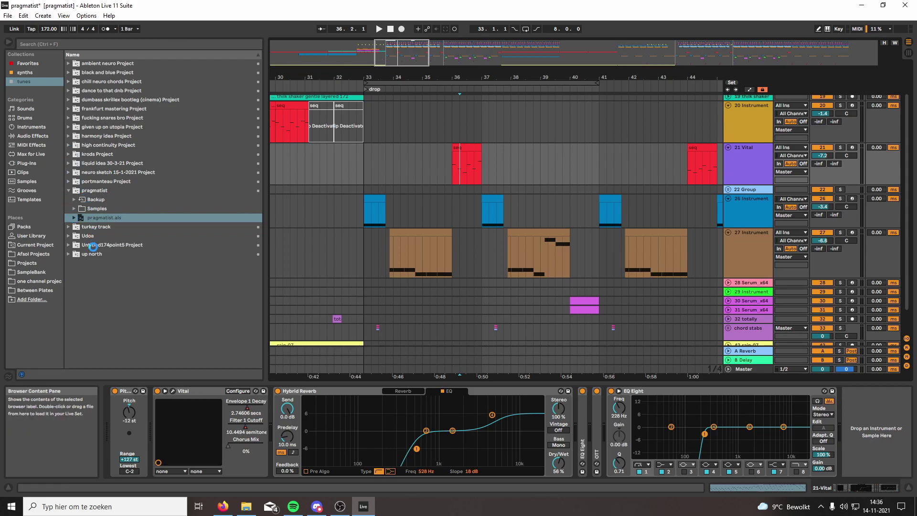
- List the tracks inside pragmatist.als in the browser and reselect the 21 Vital seq clip at bar 36
left_click(111, 218)
left_click(110, 254)
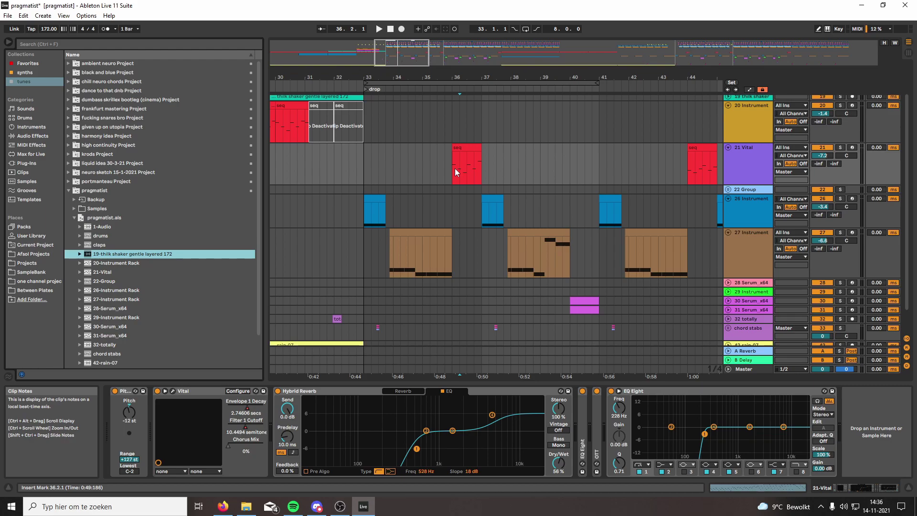
left_click_drag(416, 43, 407, 59)
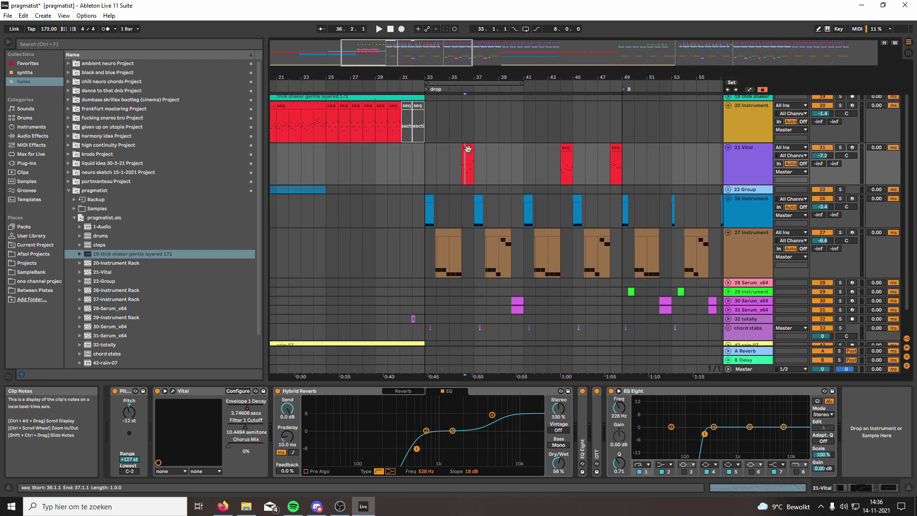
left_click(469, 166)
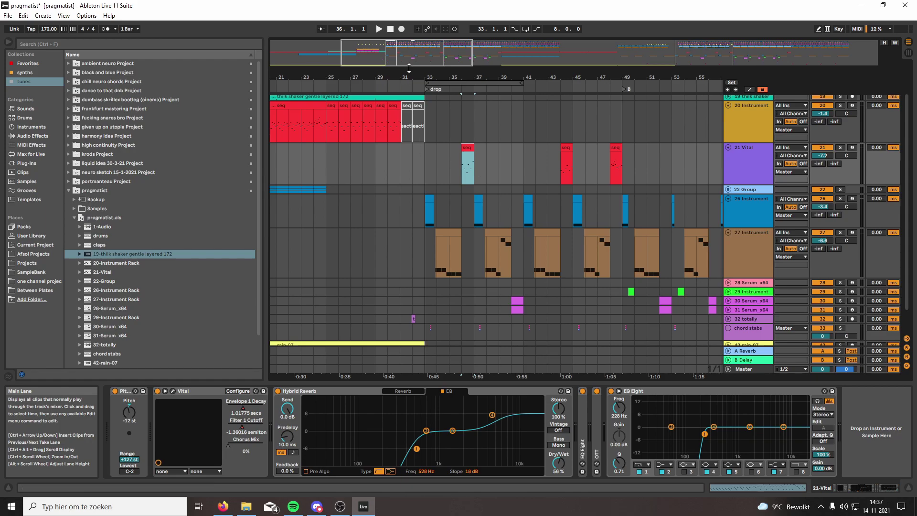
- Solo the 30 Serum_x64 track and play its clip from bar 40
left_click_drag(400, 61, 405, 56)
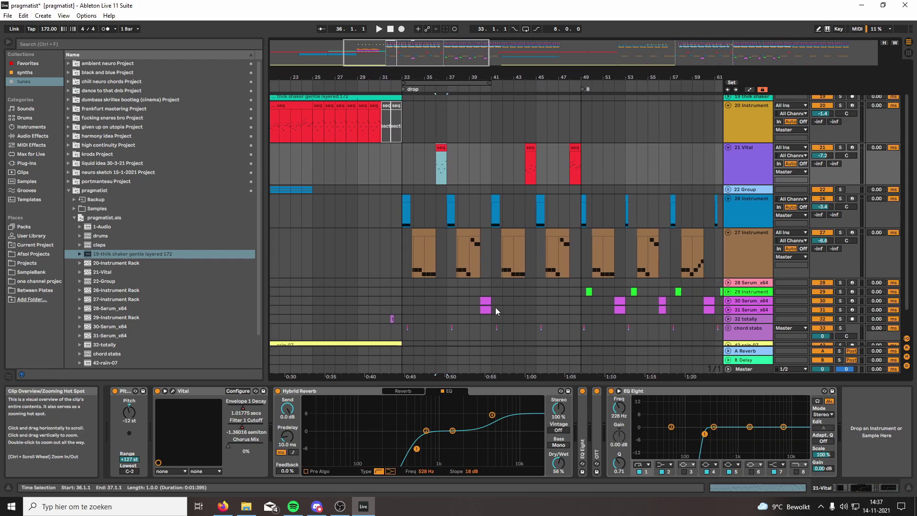
left_click(482, 302)
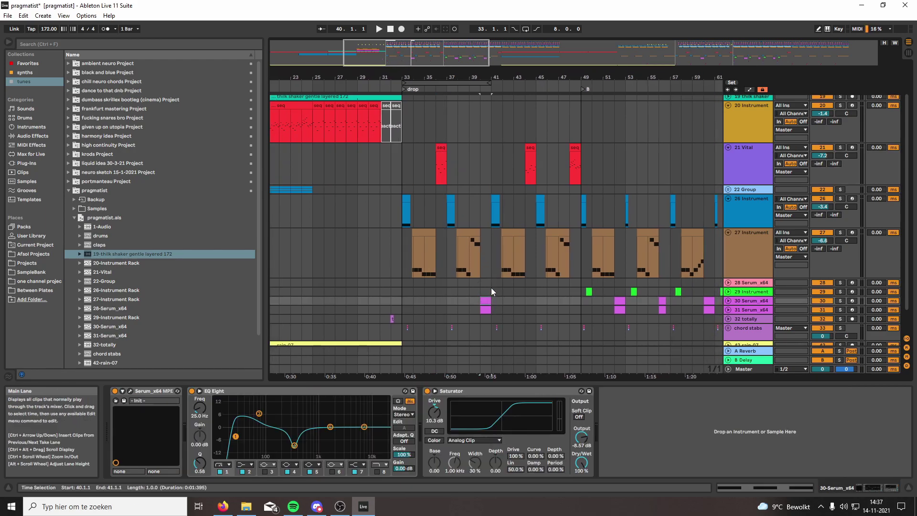
key("space")
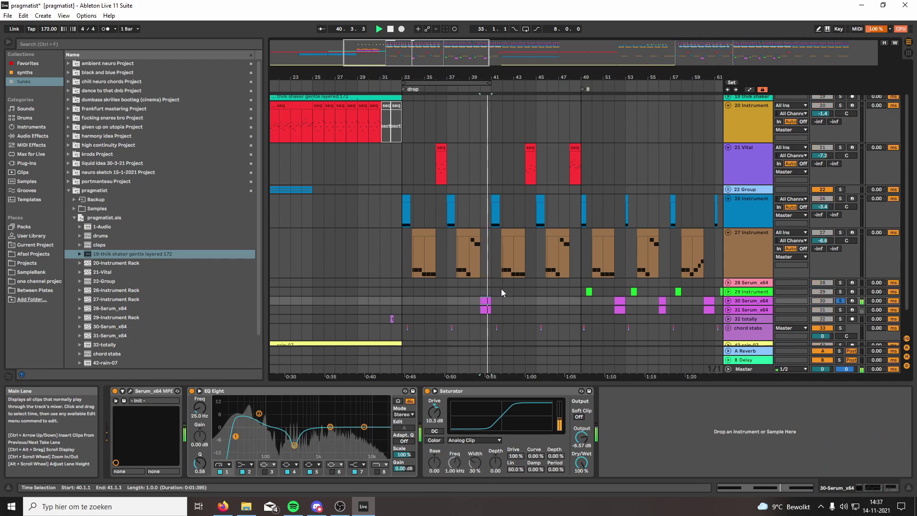
key("space")
- Unfold the 30 Serum_x64 and 31 Serum_x64 tracks and select the 31 Serum_x64 track
scroll(501, 289, "down", 3)
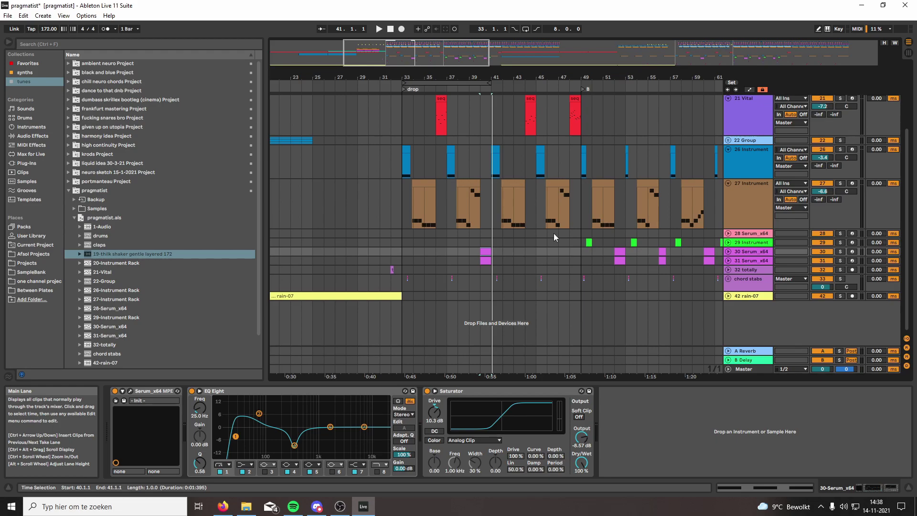
left_click(729, 252)
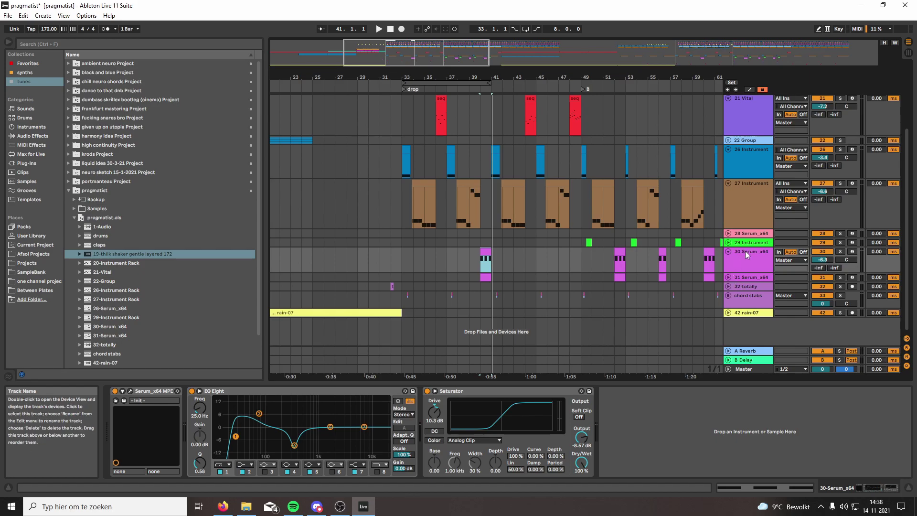
left_click(728, 278)
left_click(738, 282)
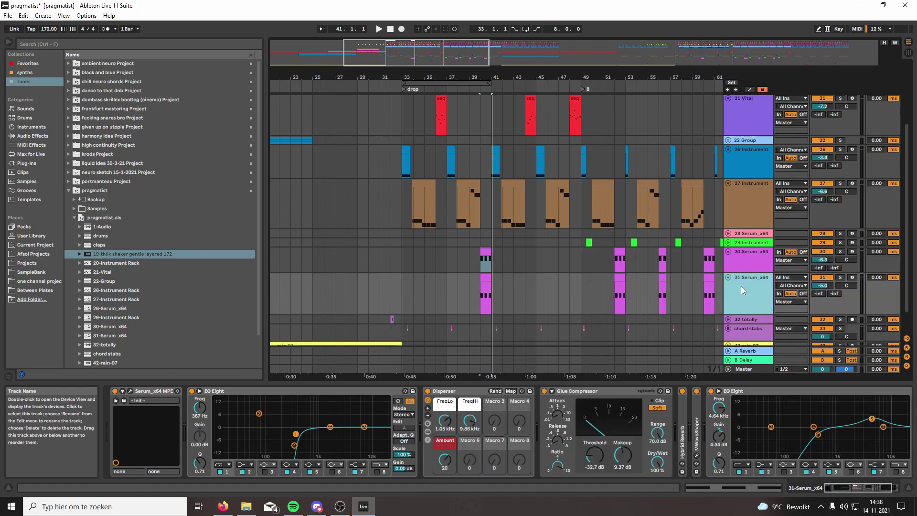
- Solo the 31 Serum_x64 track and play its clip from bar 40
left_click(839, 278)
left_click(483, 278)
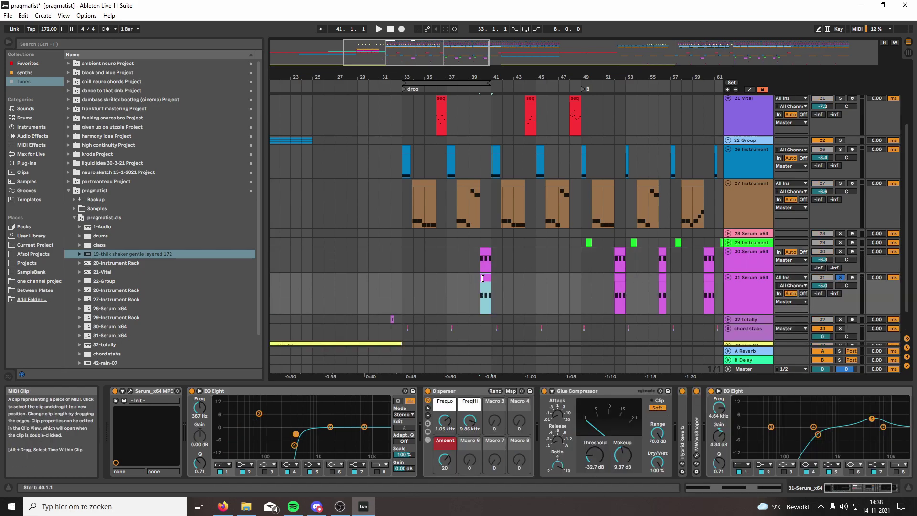
key("space")
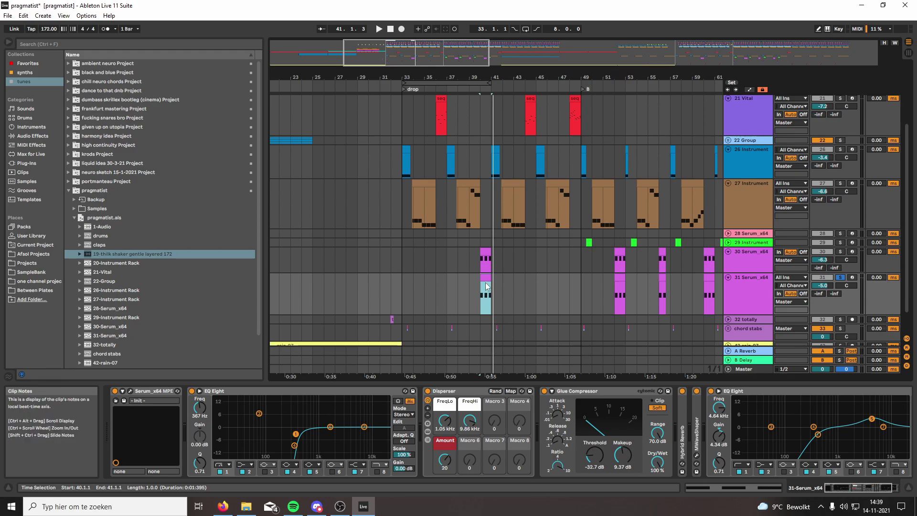
- Solo the 27 Instrument track and play its first drop clip from 33.4.3
left_click_drag(486, 55, 486, 181)
left_click_drag(428, 193, 518, 204)
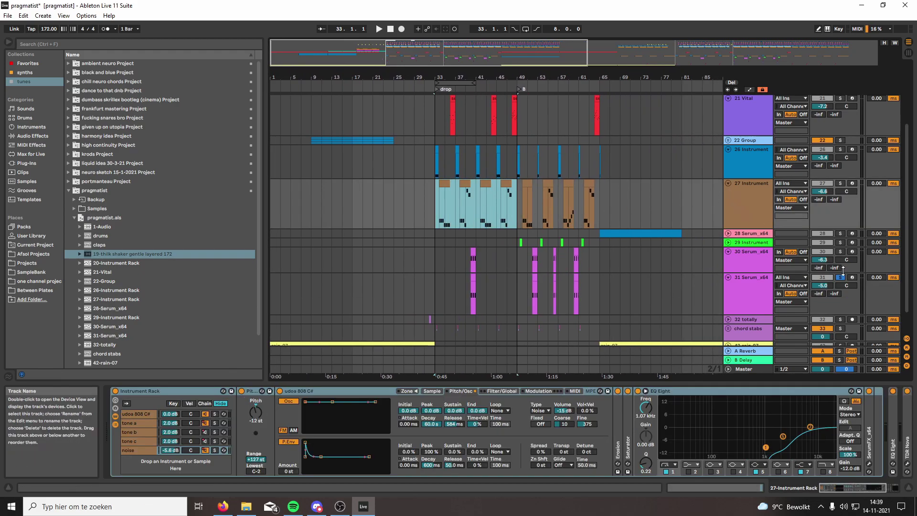
left_click(444, 183)
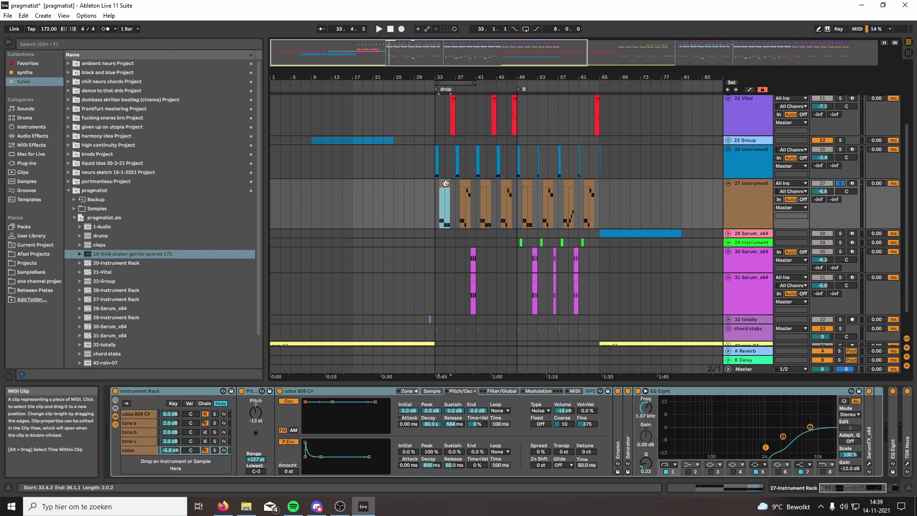
key("space")
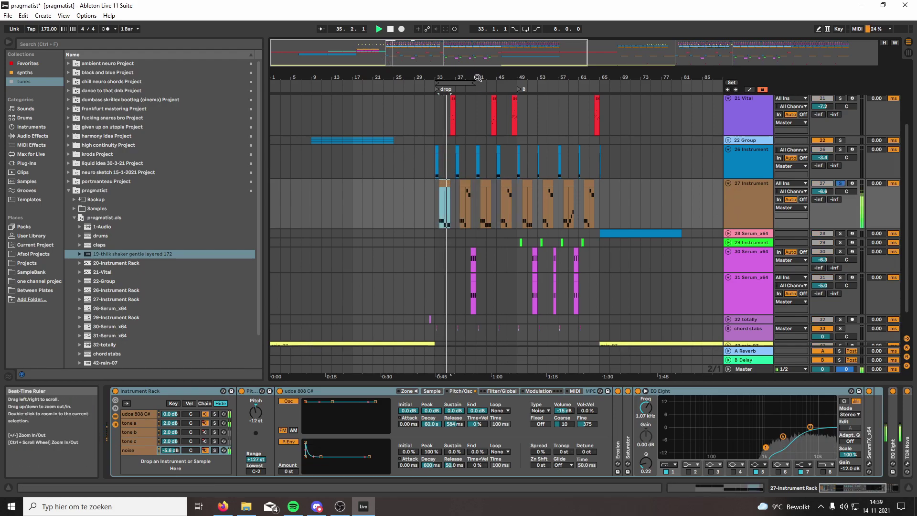
key("space")
- Show the whole arrangement with the tracks around 27 Instrument folded
left_click_drag(488, 68, 489, 50)
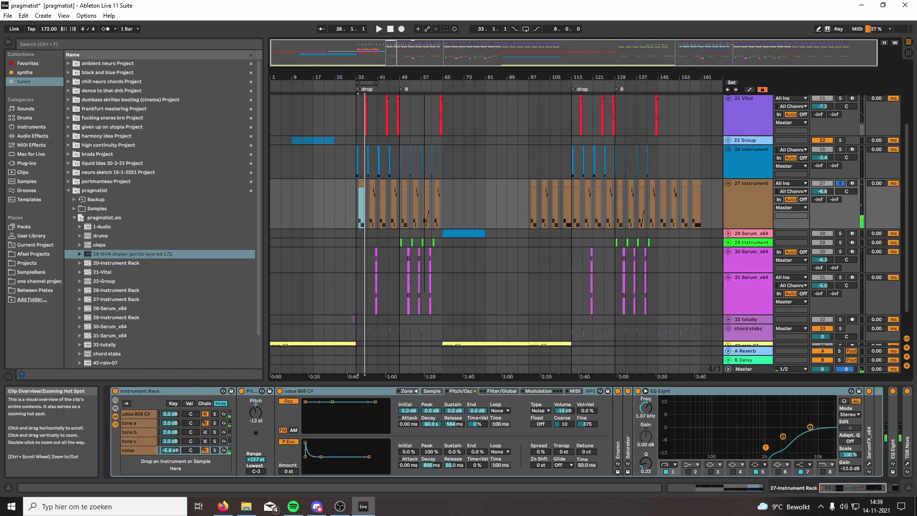
scroll(737, 181, "up", 3)
key("alt+u")
- Highlight where 27 Instrument plays, bars 33–62 and 97–161, and where it rests, bars 65–97 and 1–33
left_click_drag(356, 193, 436, 195)
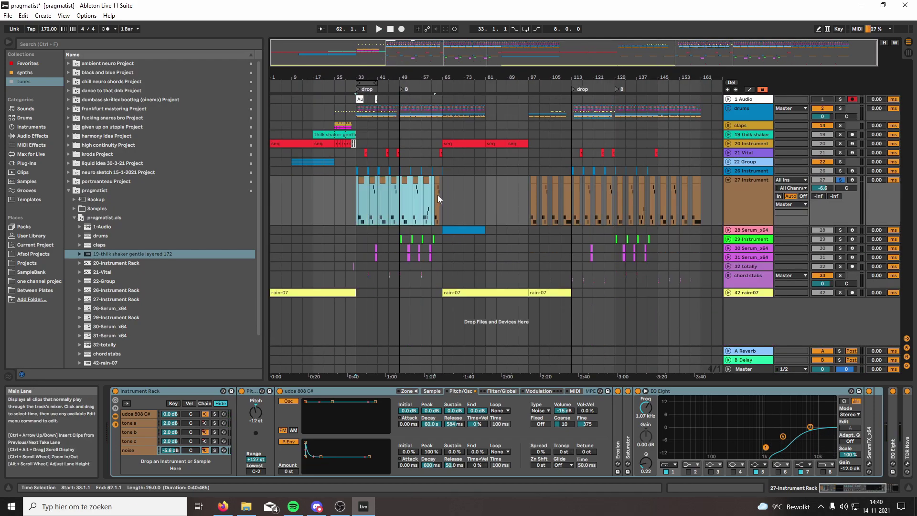
left_click_drag(527, 193, 705, 202)
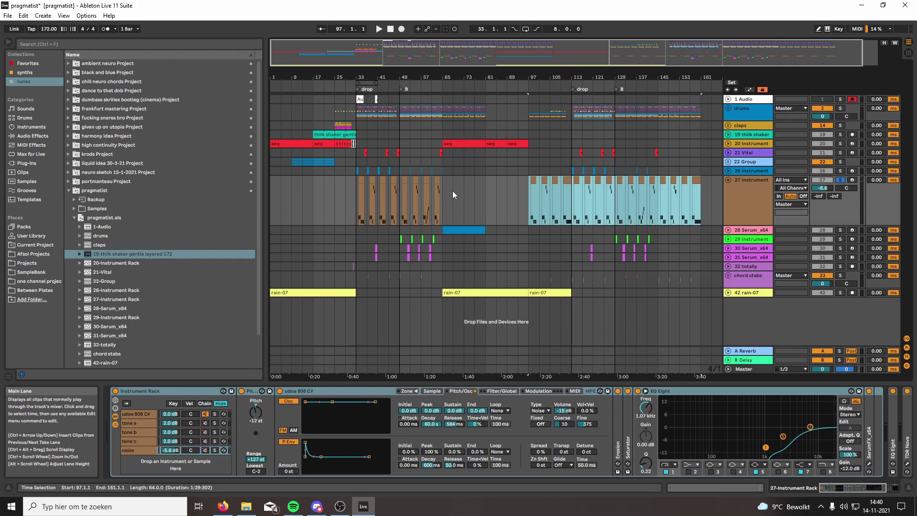
left_click_drag(442, 196, 531, 198)
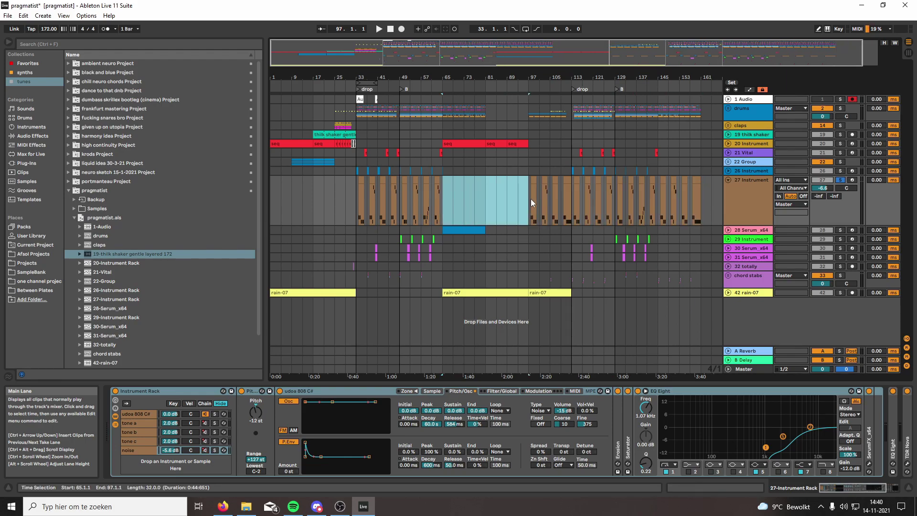
left_click_drag(356, 189, 265, 191)
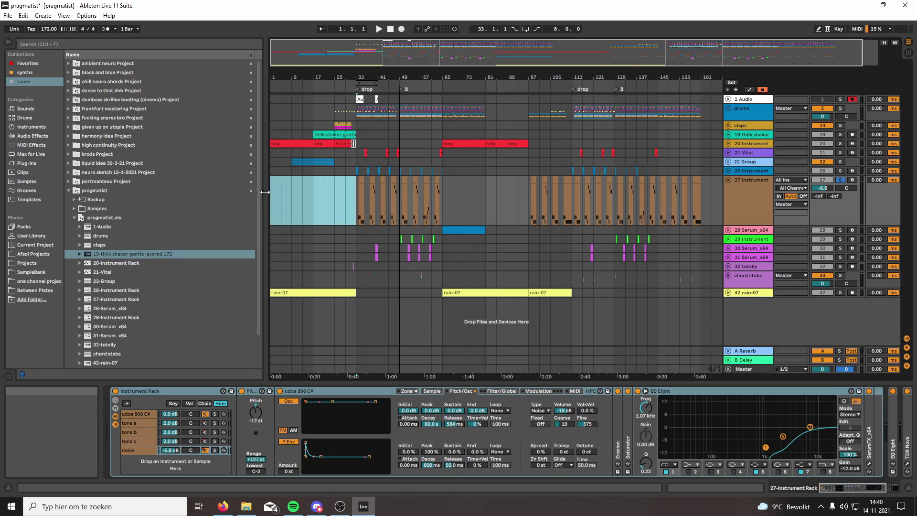
- Select the udoa 808 C# chain in the 27 Instrument rack and make that track taller in the arrangement
left_click_drag(360, 182, 365, 183)
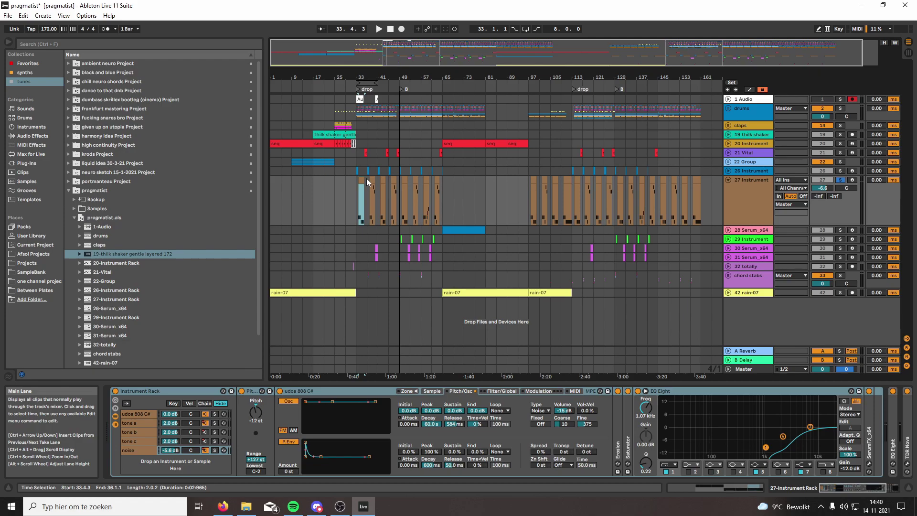
left_click(145, 391)
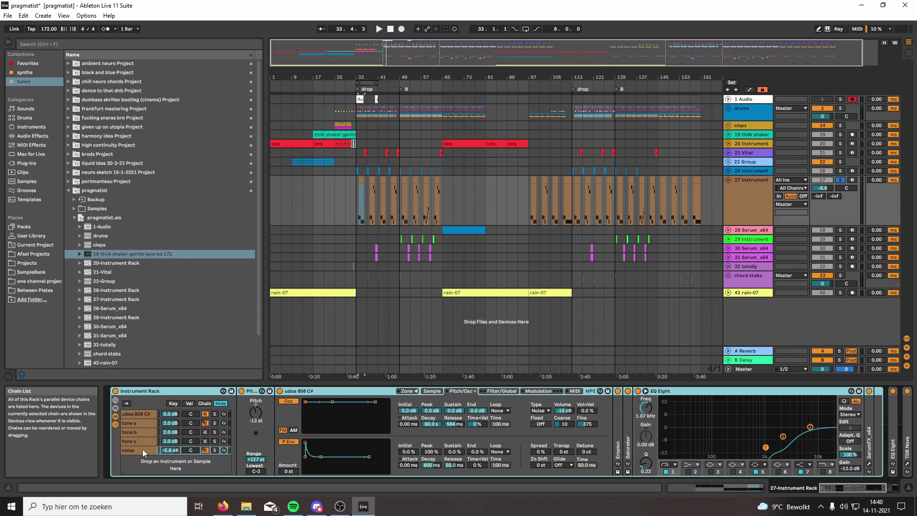
left_click(136, 414)
left_click_drag(361, 48, 361, 77)
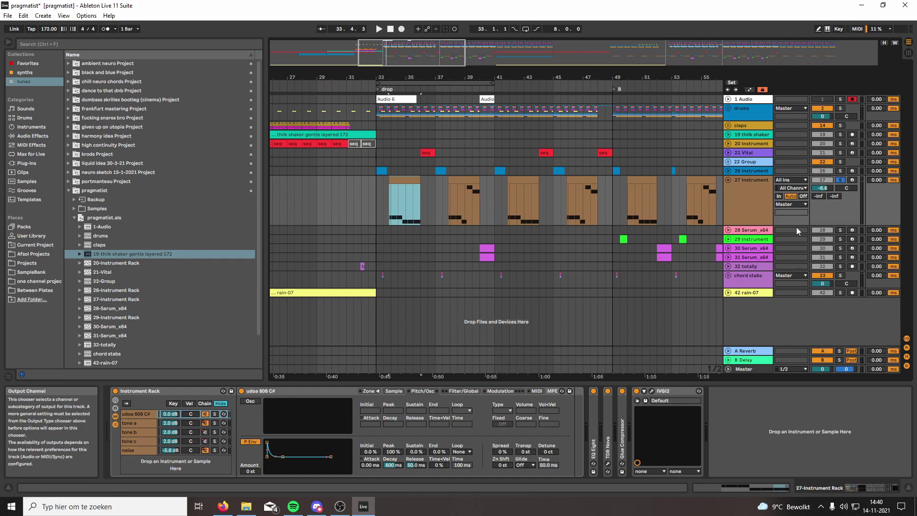
left_click_drag(794, 223, 794, 272)
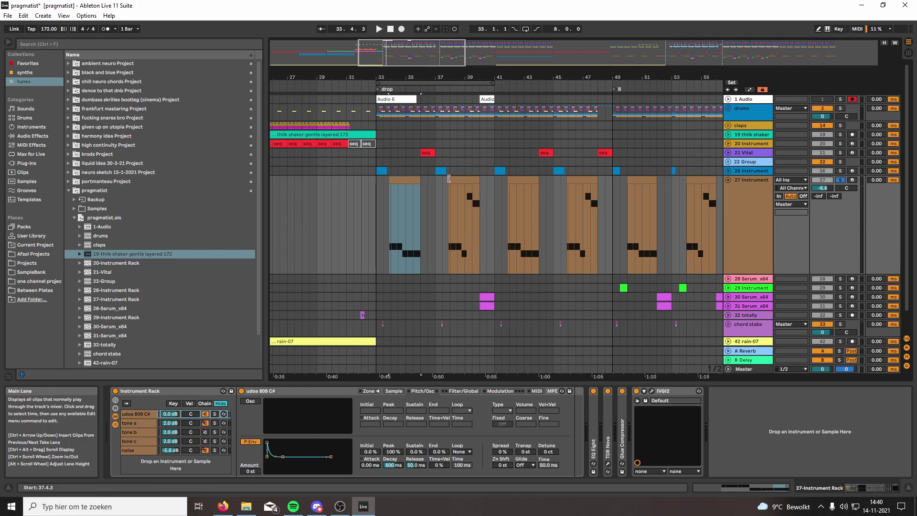
- Solo the udoa 808 C# chain and play the first 27 Instrument clip from 34.2.3
left_click_drag(389, 185, 395, 185)
left_click(214, 415)
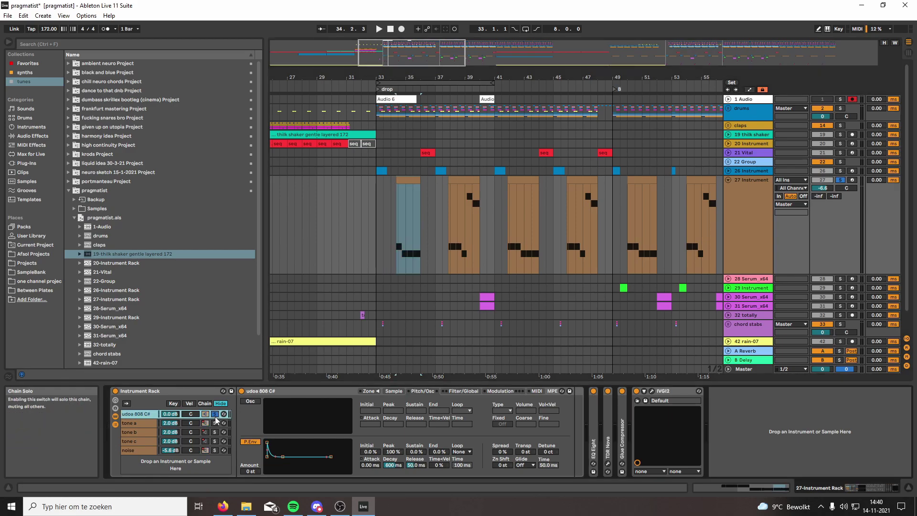
key("space")
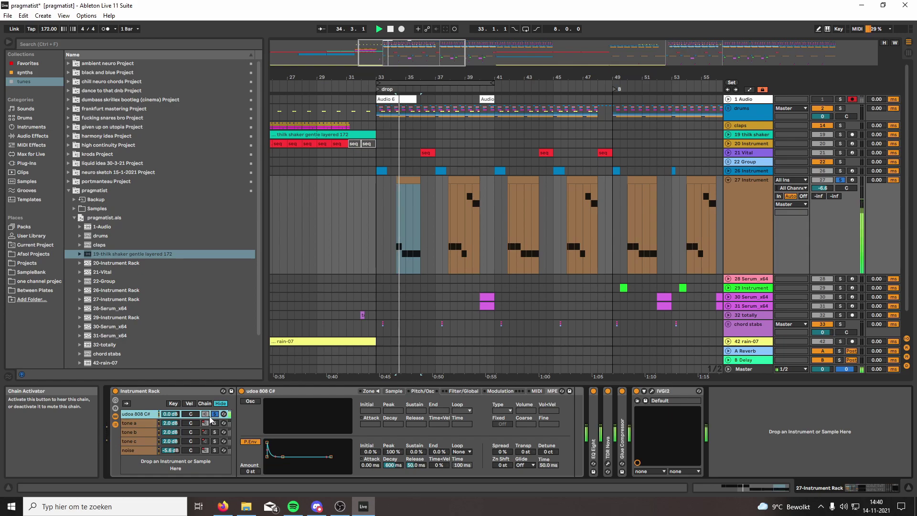
key("space")
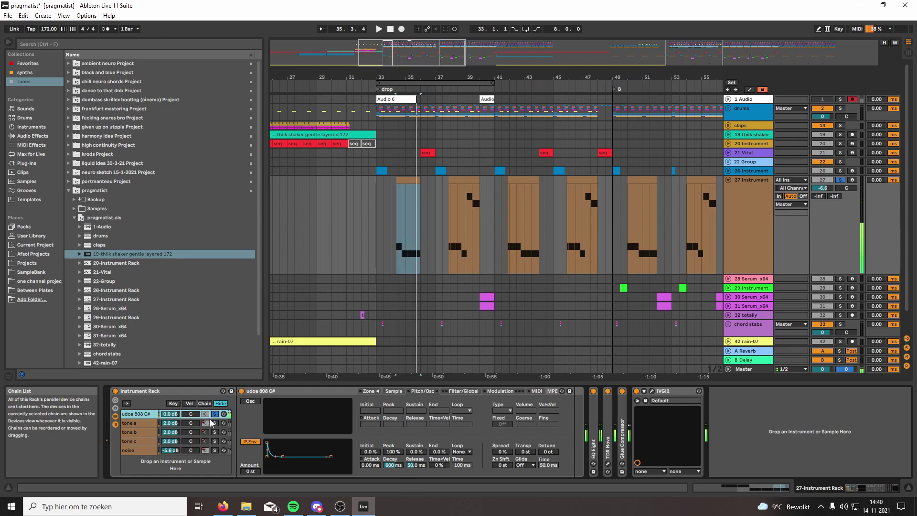
- Solo the tone a chain of the rack and play the first 27 Instrument clip
left_click(142, 422)
left_click(215, 423)
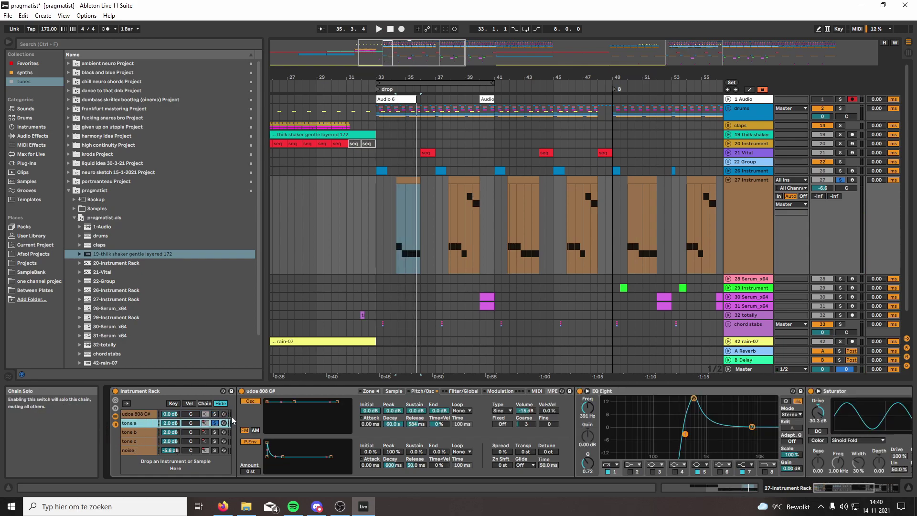
left_click(409, 186)
key("space")
key("space")
- Solo the noise chain of the rack and play the first 27 Instrument clip from bar 34
left_click_drag(390, 50, 390, 61)
left_click_drag(467, 224, 390, 224)
left_click(141, 450)
left_click(215, 450)
left_click(401, 222)
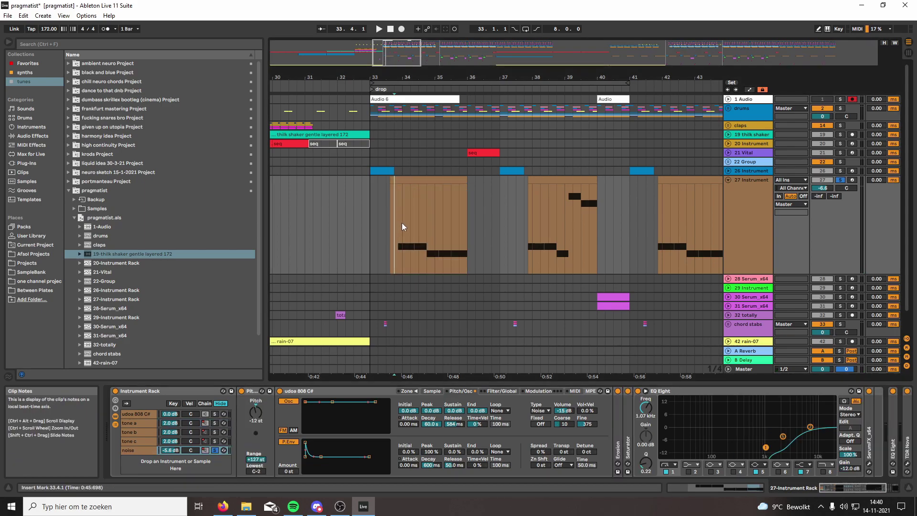
key("space")
key("space")
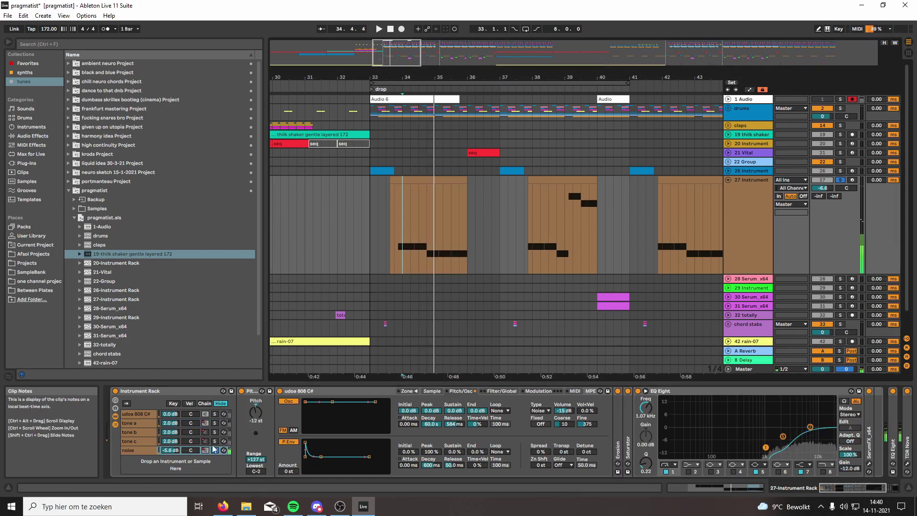
- Turn off the noise chain's solo and play the first 27 Instrument clip with the full rack
left_click(215, 450)
key("space")
key("space")
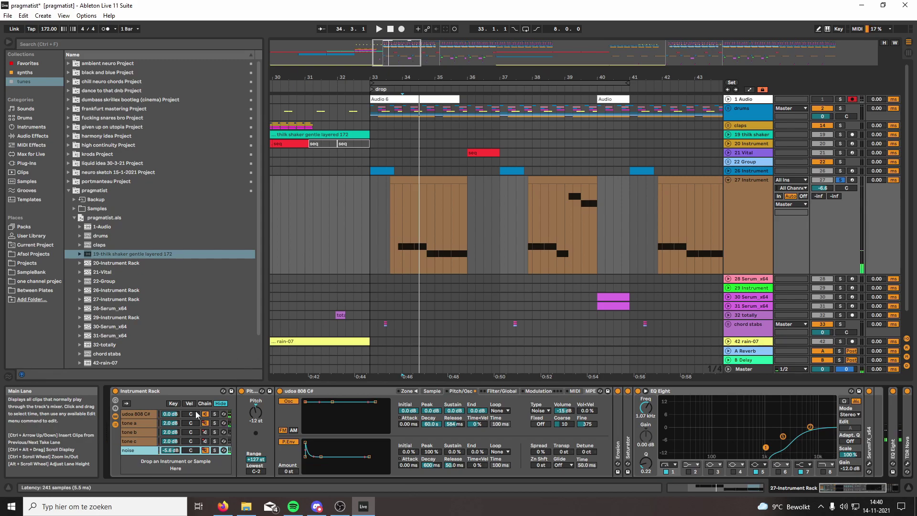
- Open the tone a chain's devices and select the first 27 Instrument clip in the drop
key("minus")
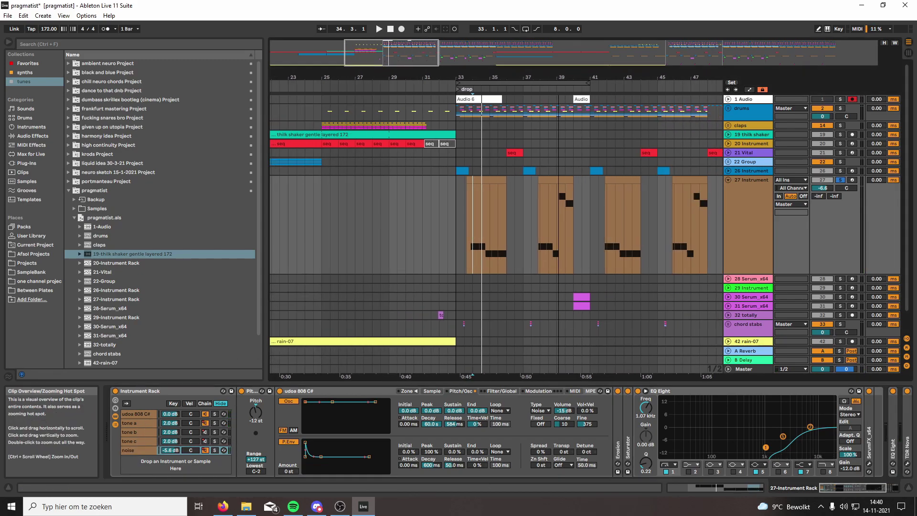
left_click(148, 424)
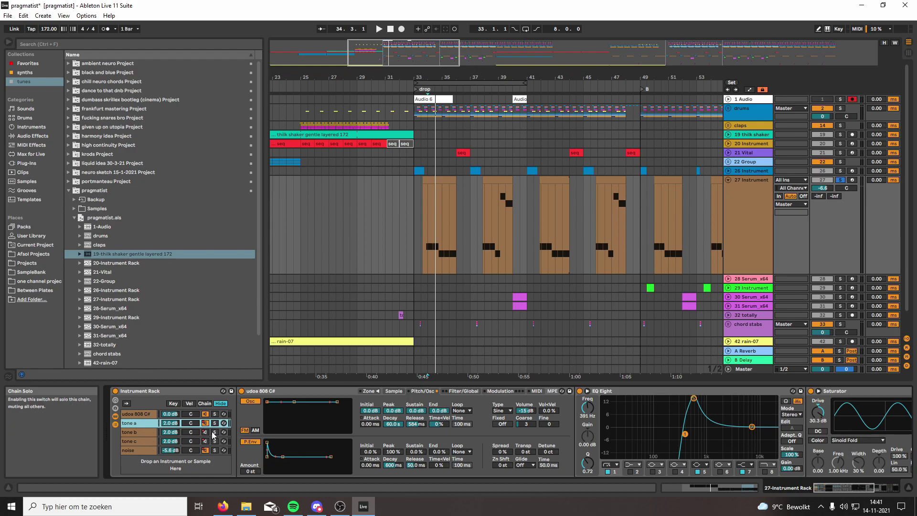
left_click(429, 181)
key("plus")
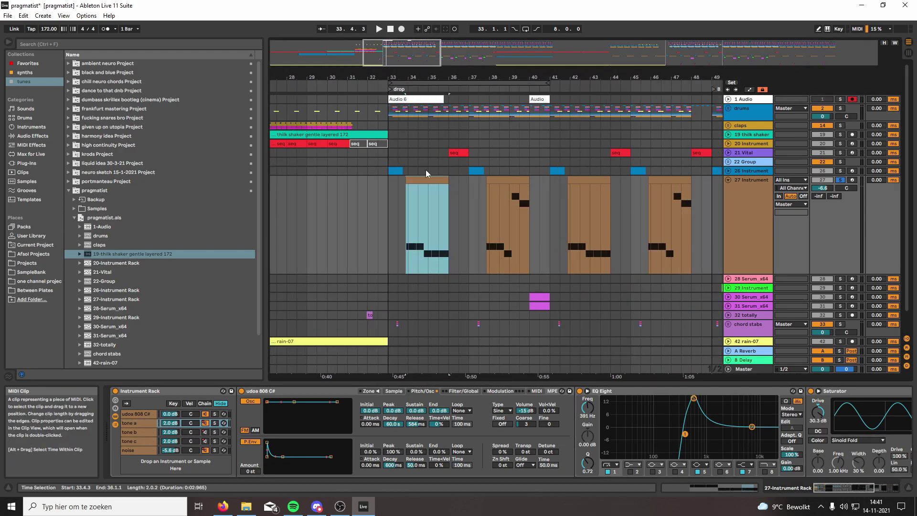
- Play the first 27 Instrument clip of the drop and the clip at bar 50 in the first B section
key("space")
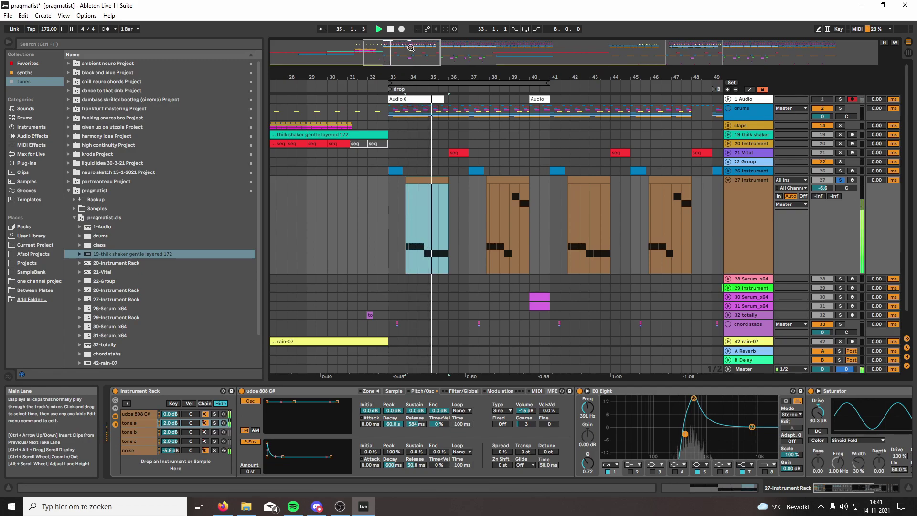
key("space")
key("minus")
key("minus")
key("minus")
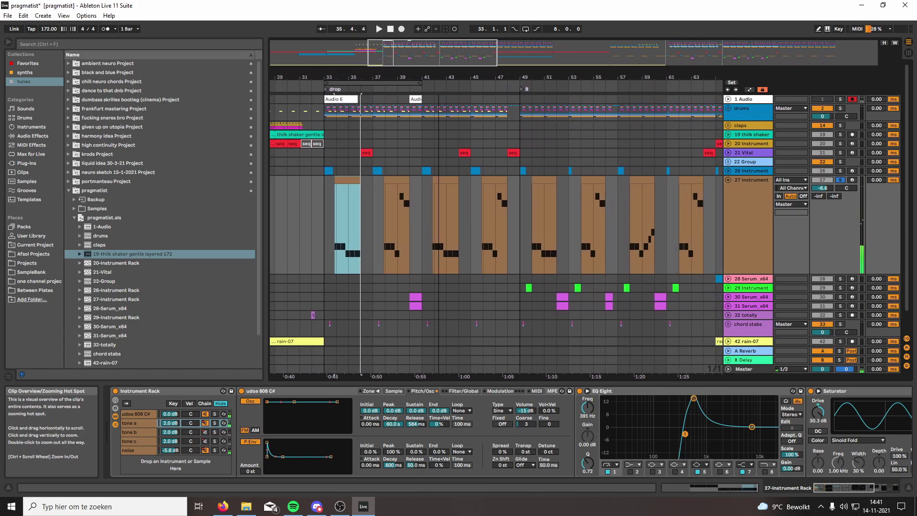
left_click(535, 181)
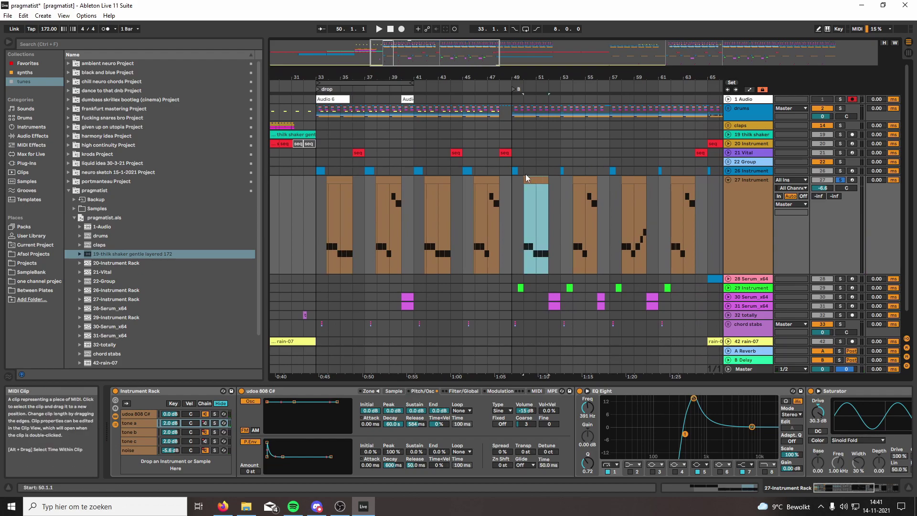
key("space")
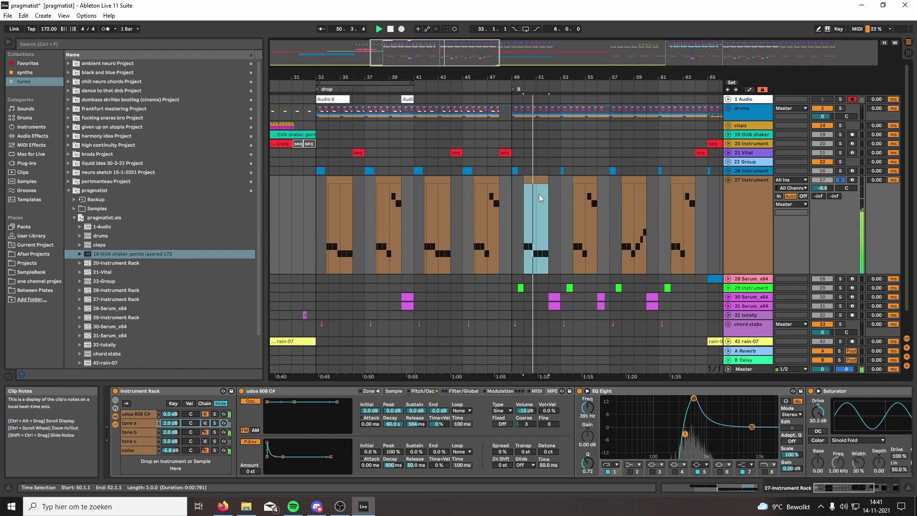
left_click_drag(458, 80, 457, 166)
key("space")
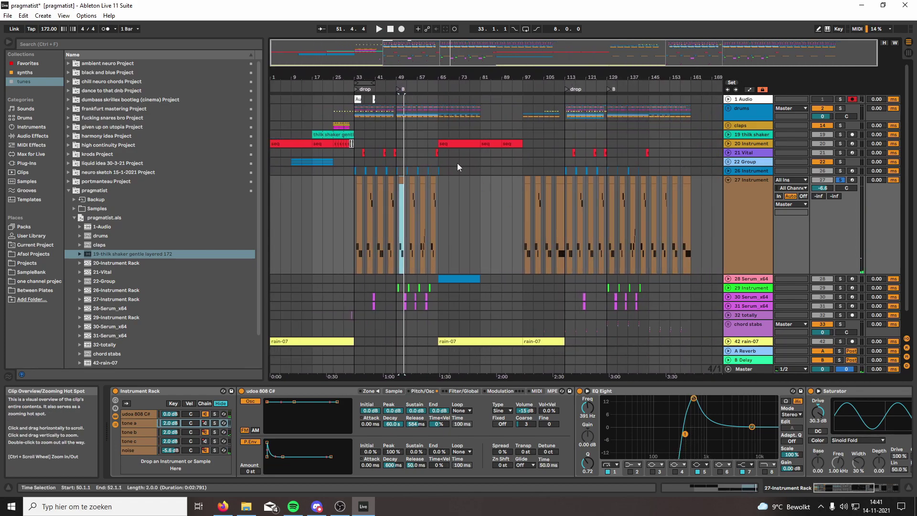
- Play the 27 Instrument clip at bar 130 in the second drop's B section
left_click(612, 180)
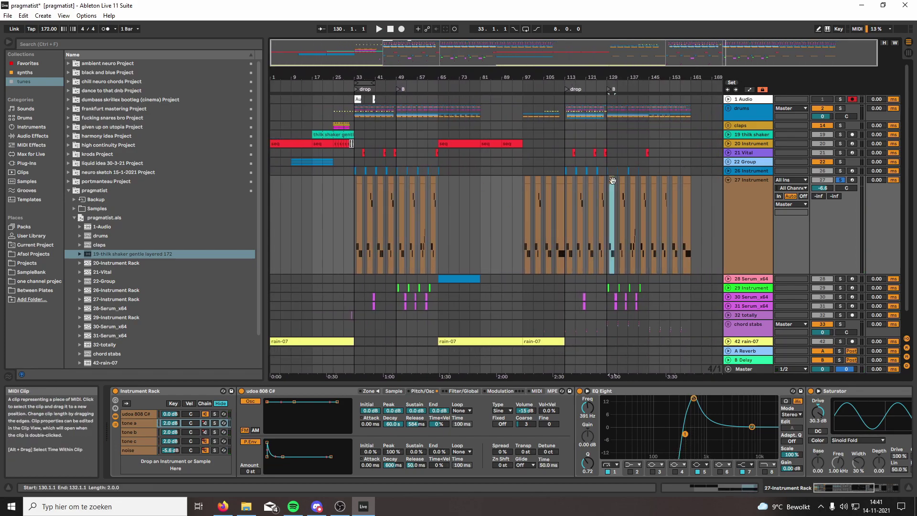
key("space")
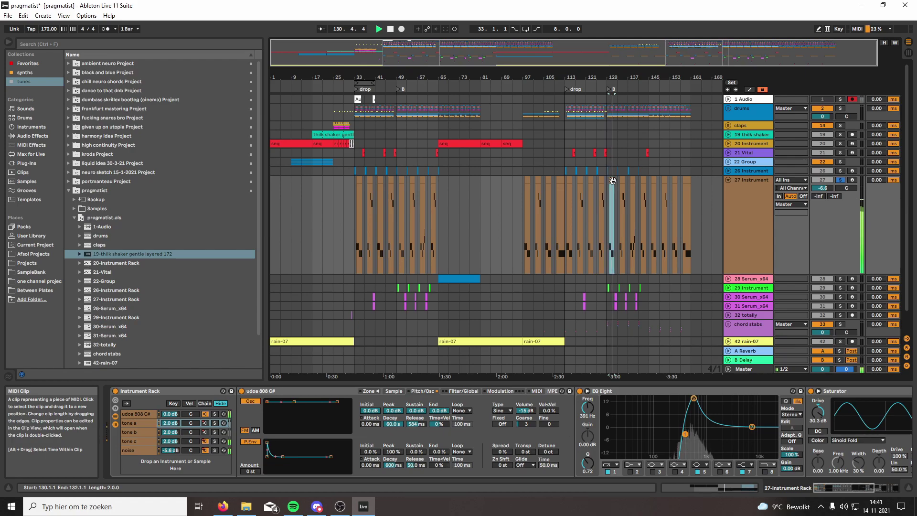
key("space")
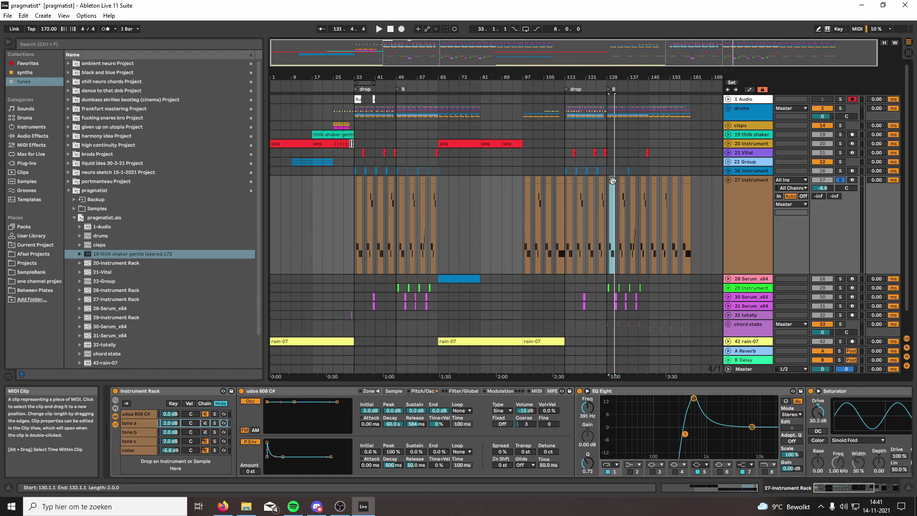
- Turn off the 27 Instrument track's solo and highlight its drop (bars 33 to 49) and B section (bars 49 to 65) in turn
key("s")
scroll(503, 196, "down", 3)
left_click_drag(354, 190, 395, 188)
left_click_drag(355, 77, 354, 101)
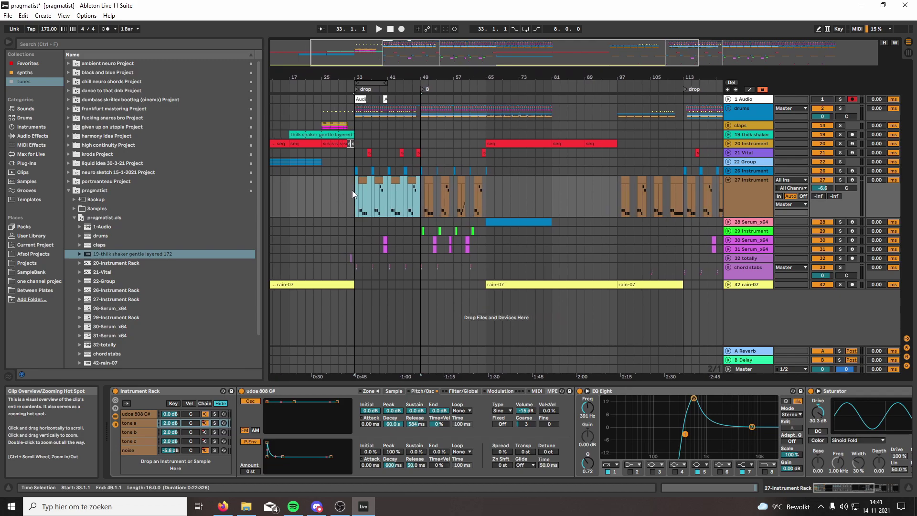
left_click_drag(353, 191, 421, 188)
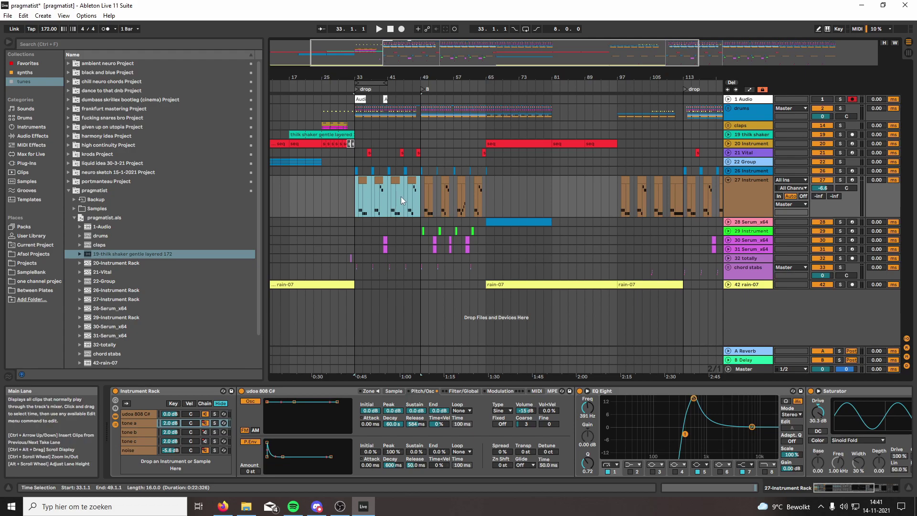
left_click_drag(423, 187, 481, 201)
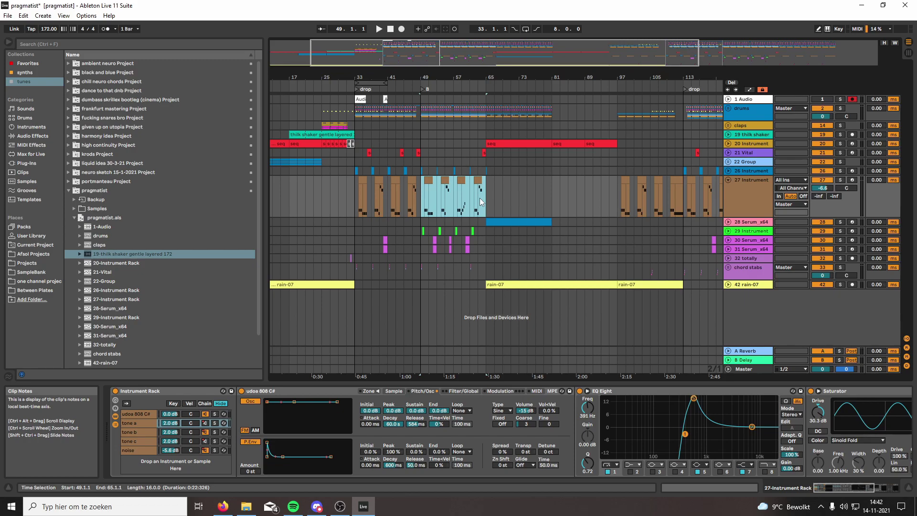
- Enlarge the 27 Instrument track's height in the arrangement and select its first clip in the drop
key("minus")
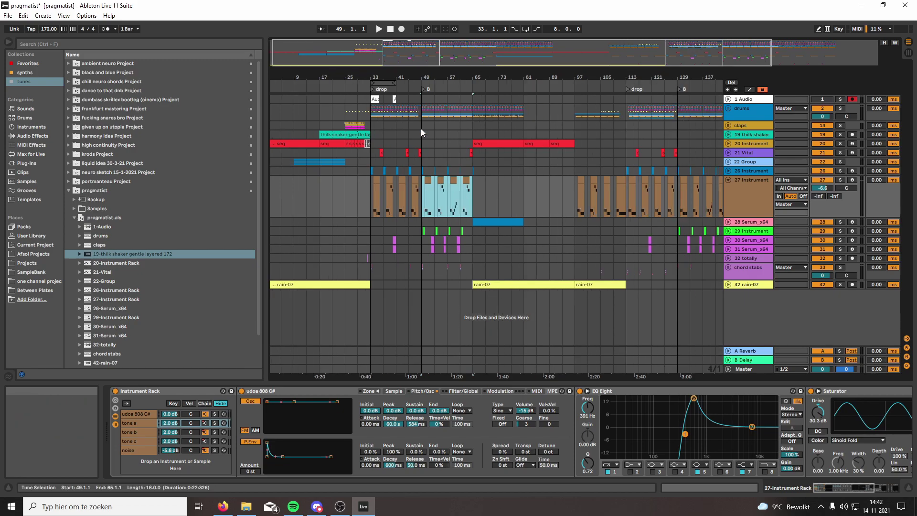
left_click_drag(376, 46, 377, 51)
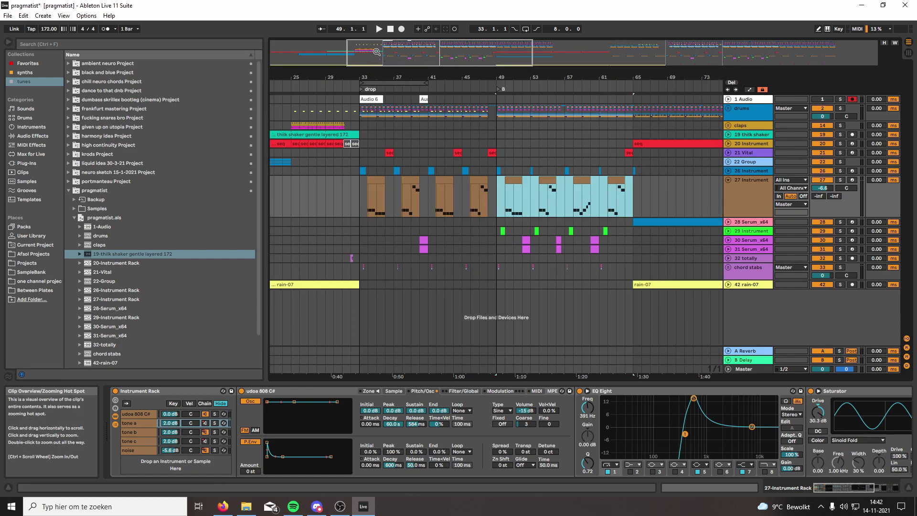
left_click(371, 182)
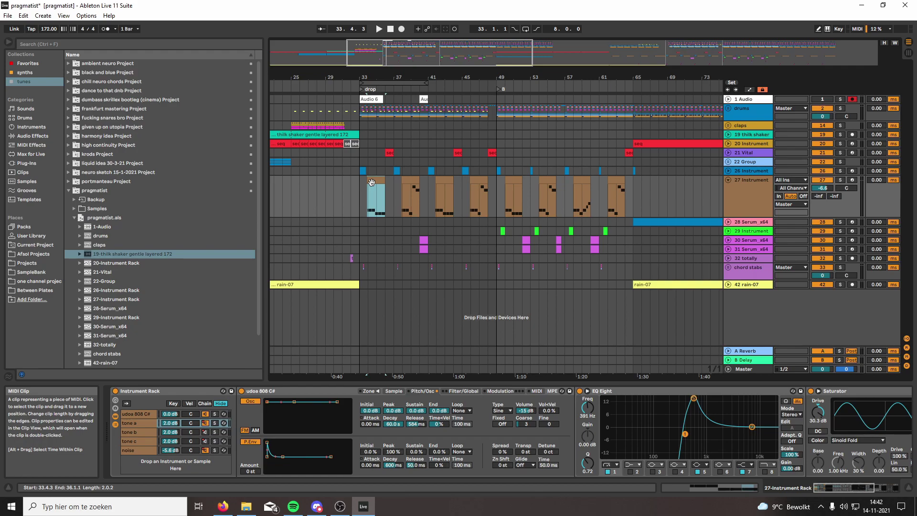
left_click_drag(747, 217, 746, 250)
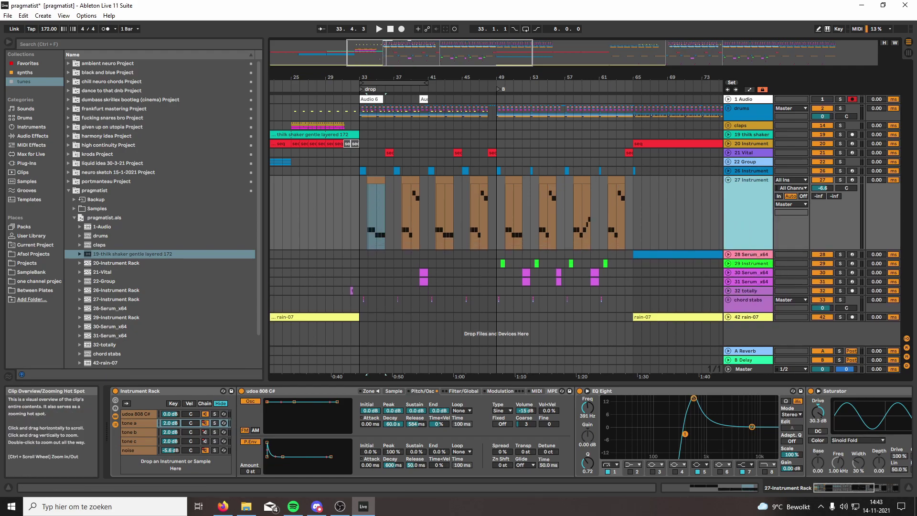
left_click(373, 179)
scroll(373, 179, "up", 2, "ctrl")
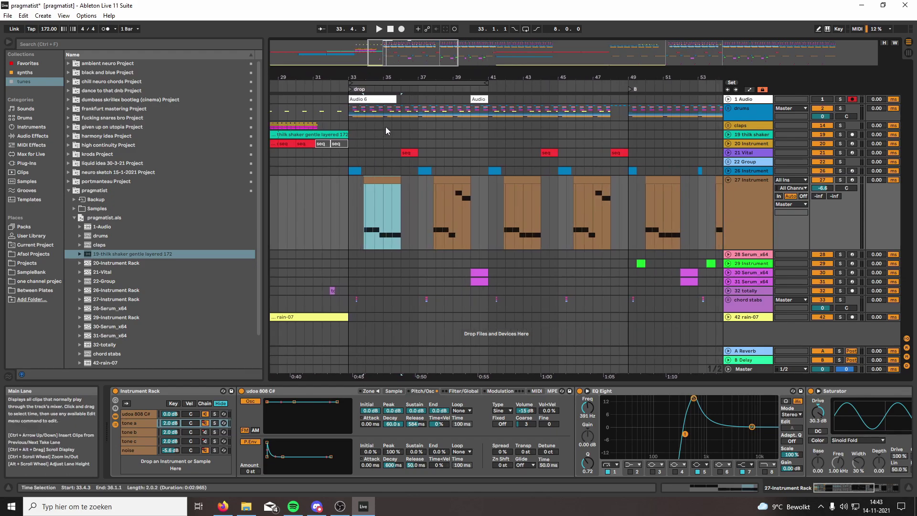
- Solo the 27 Instrument track and play its first clip in the drop
key("s")
key("space")
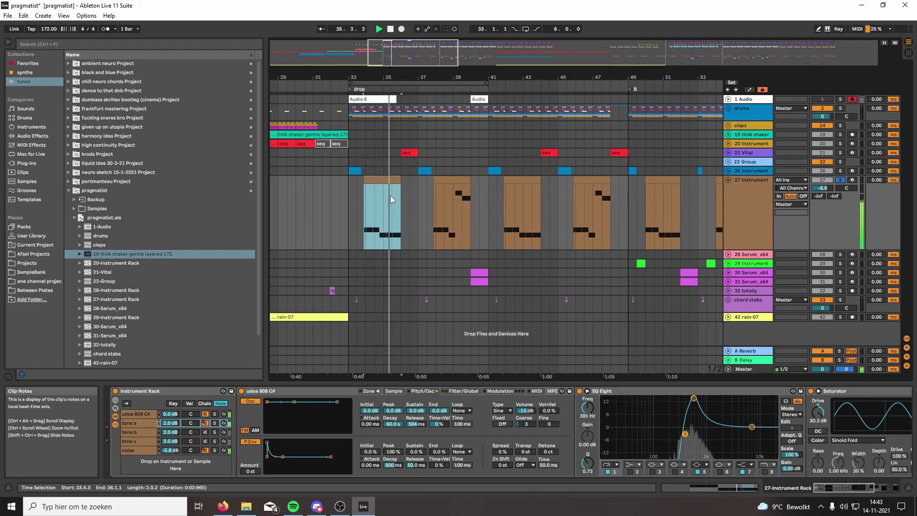
left_click_drag(364, 218, 397, 225)
- Play the second 27 Instrument clip of the drop, from bar 37, and highlight the track's bars 33 to 49
left_click(445, 178)
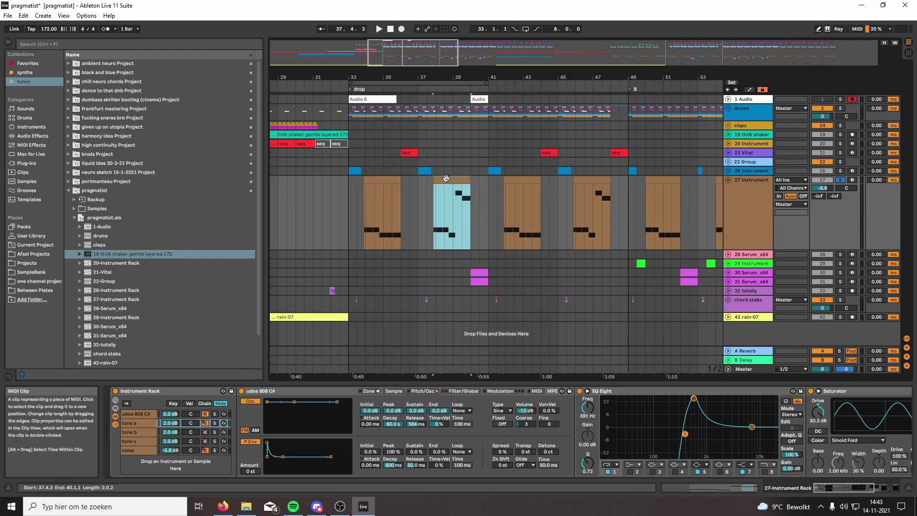
key("space")
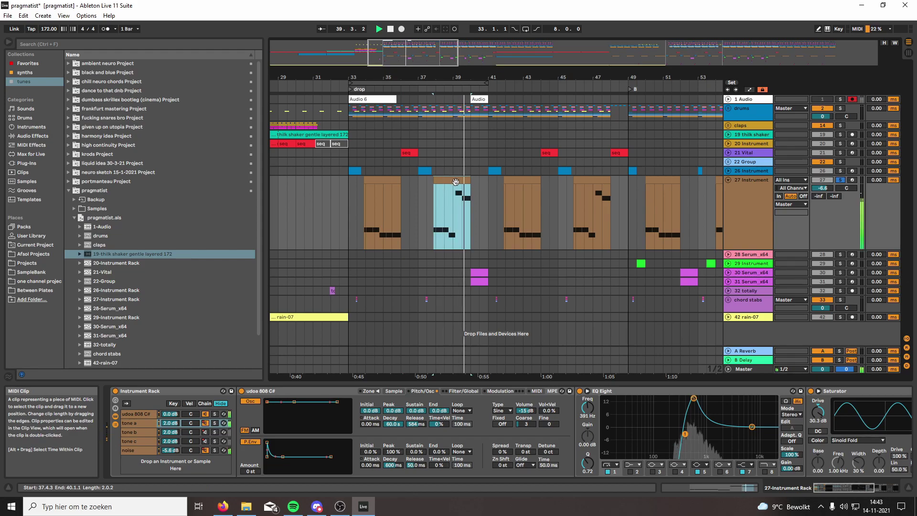
key("minus")
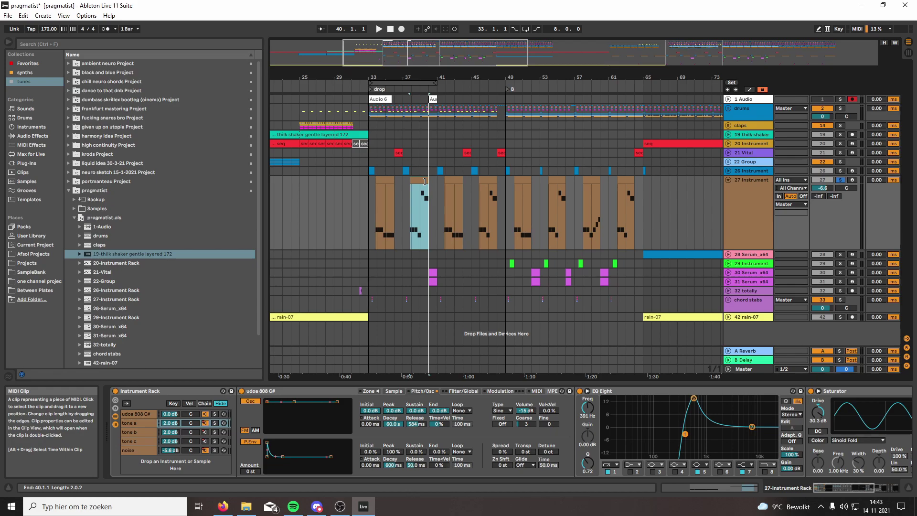
left_click_drag(385, 192, 508, 195)
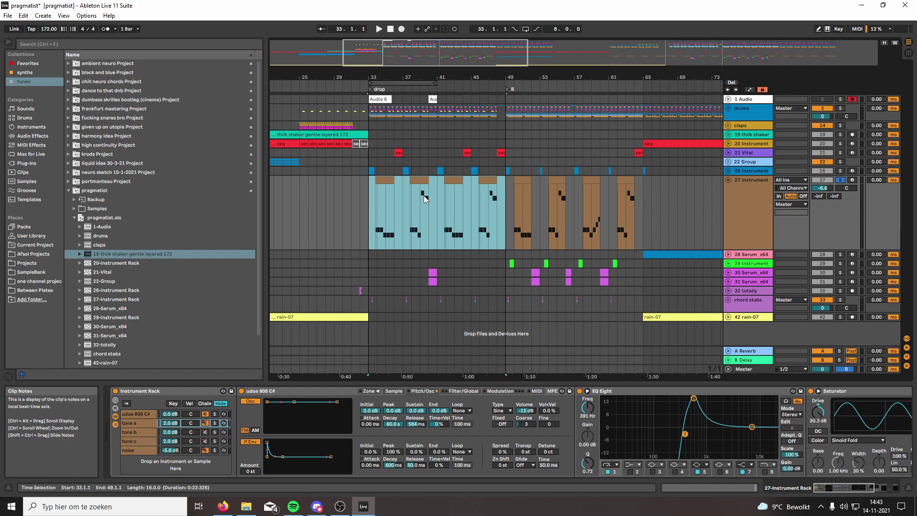
left_click(402, 194)
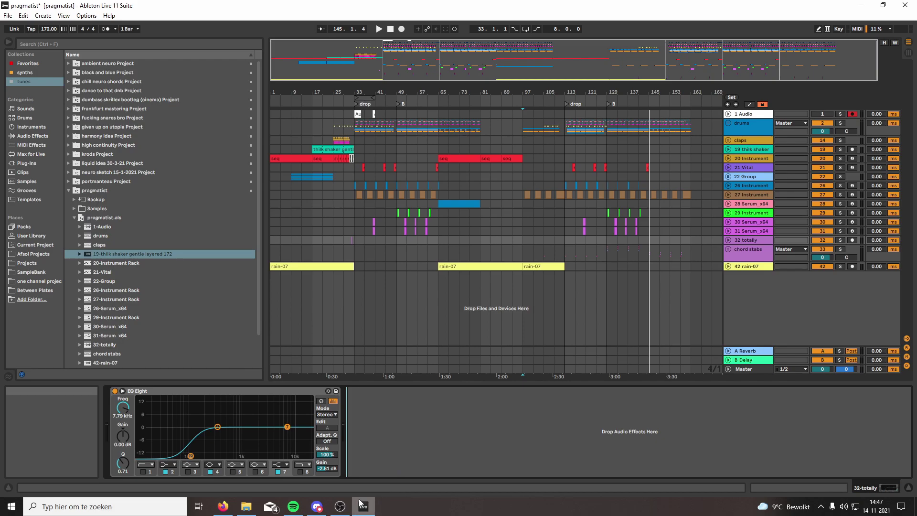
- Switch to Discord with the server's samples channel
left_click(317, 506)
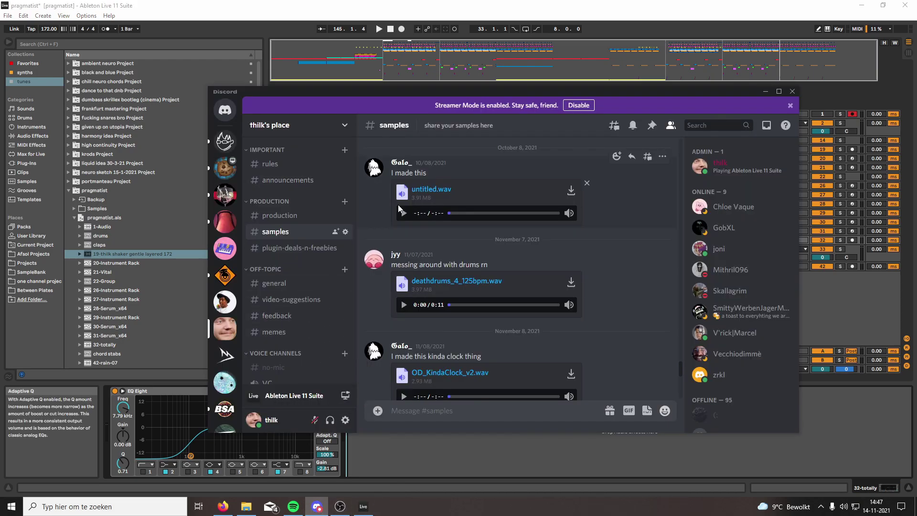